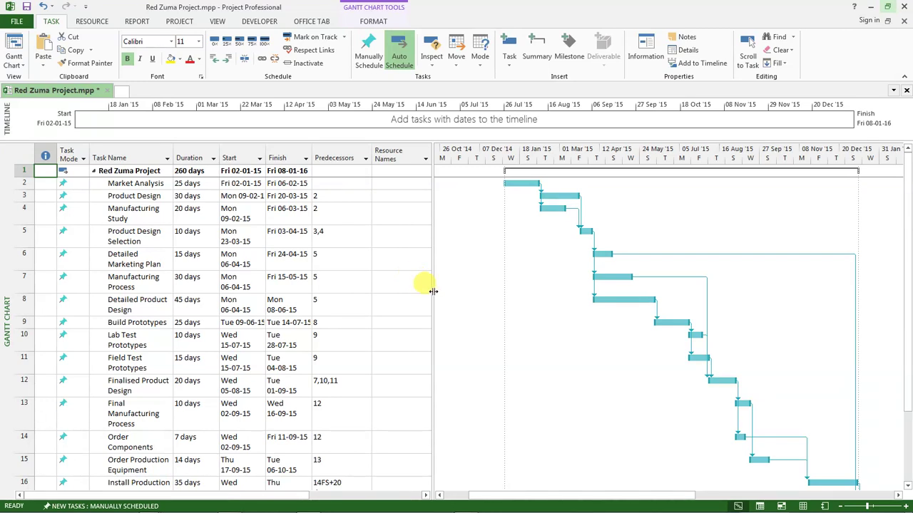
- Drag the table divider right to widen the Red Zuma task table
drag(433, 291, 649, 297)
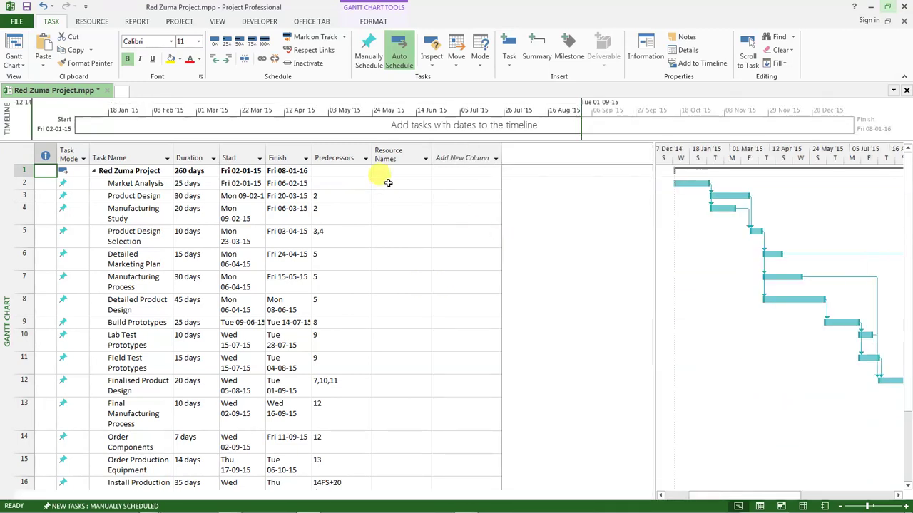
- Insert Early Start and Late Start columns before the Predecessors column
click(327, 153)
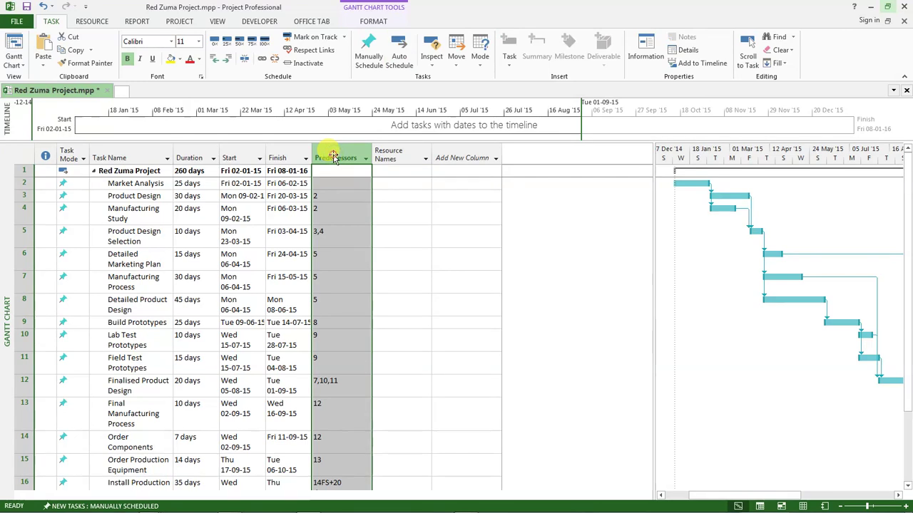
right_click(333, 157)
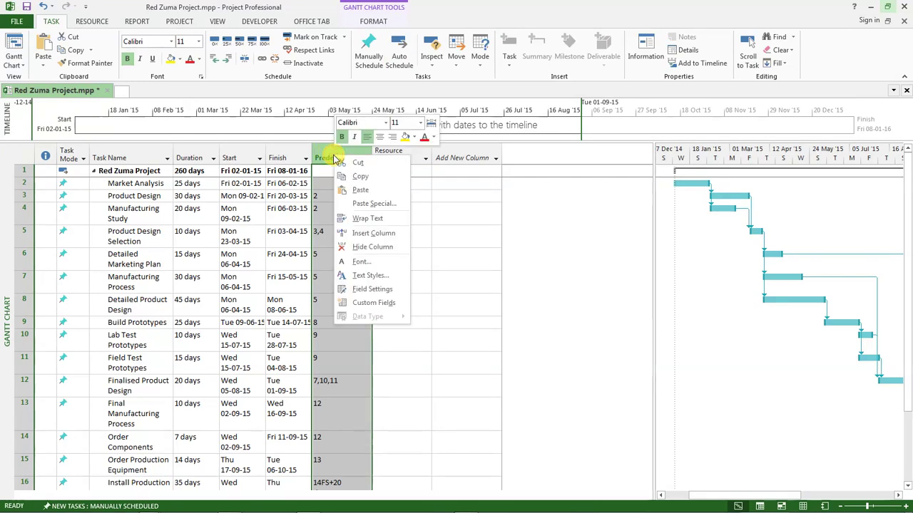
click(376, 235)
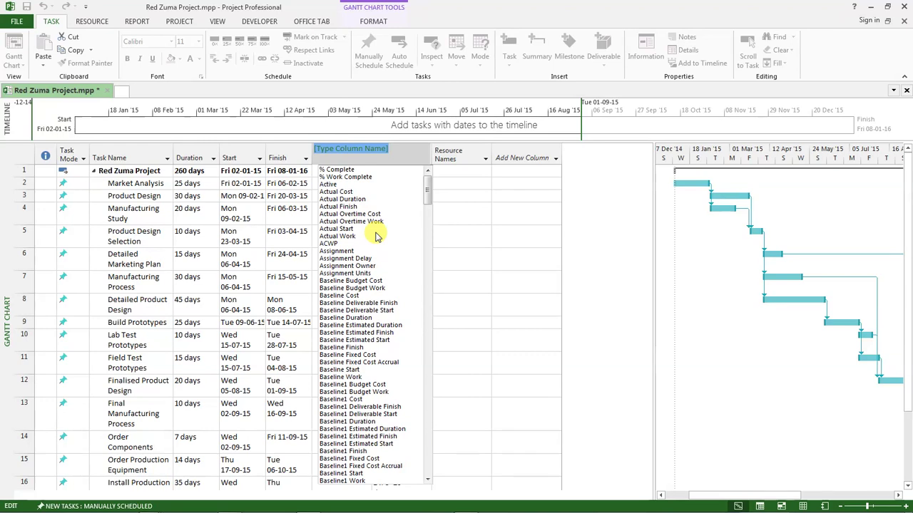
text(ea)
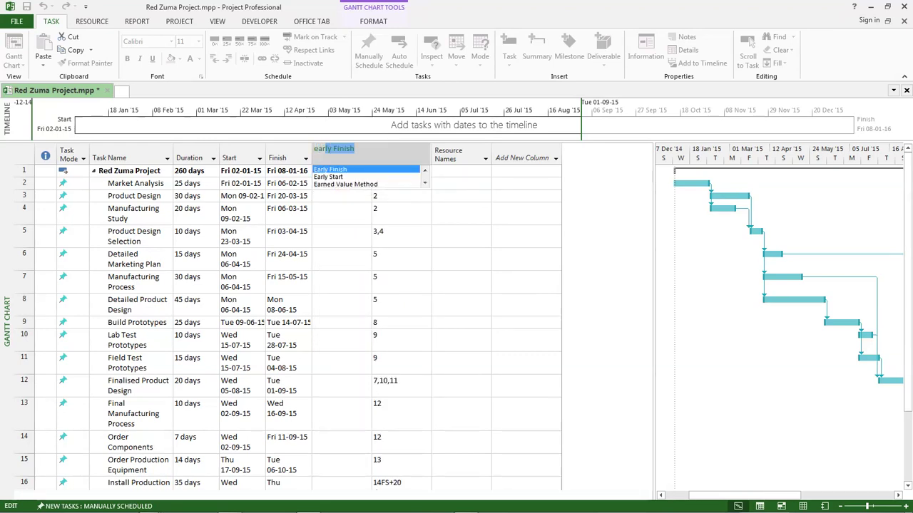
text(rl)
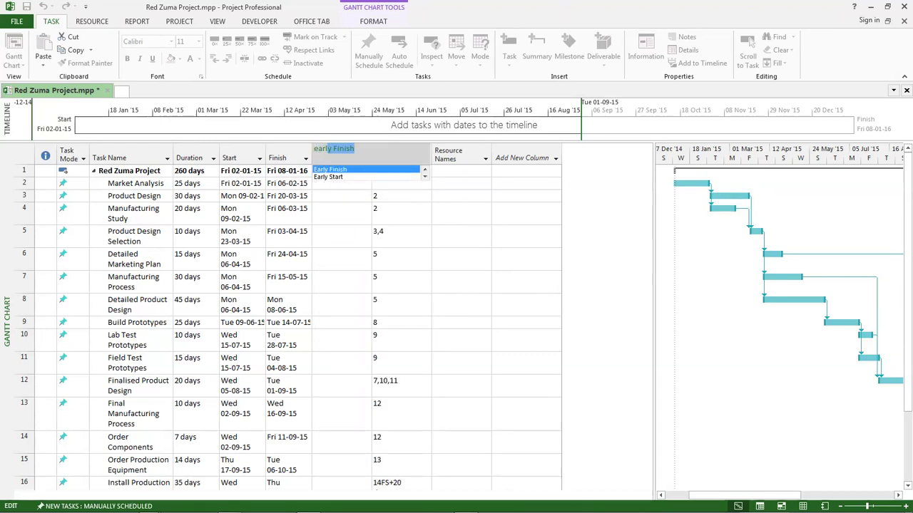
click(329, 177)
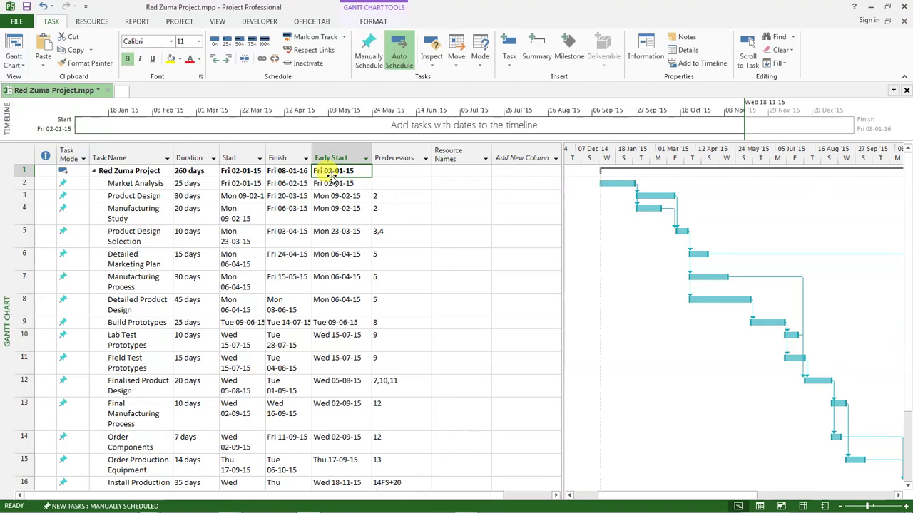
click(376, 155)
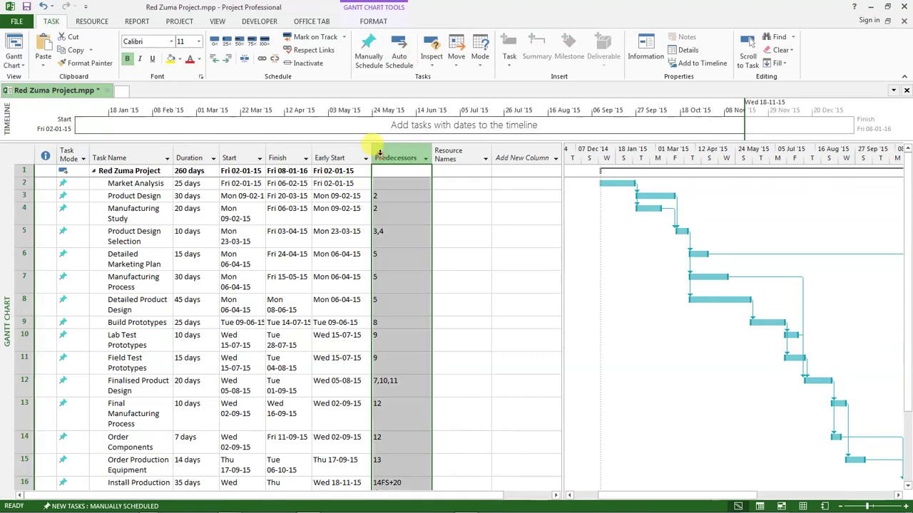
right_click(383, 158)
click(420, 234)
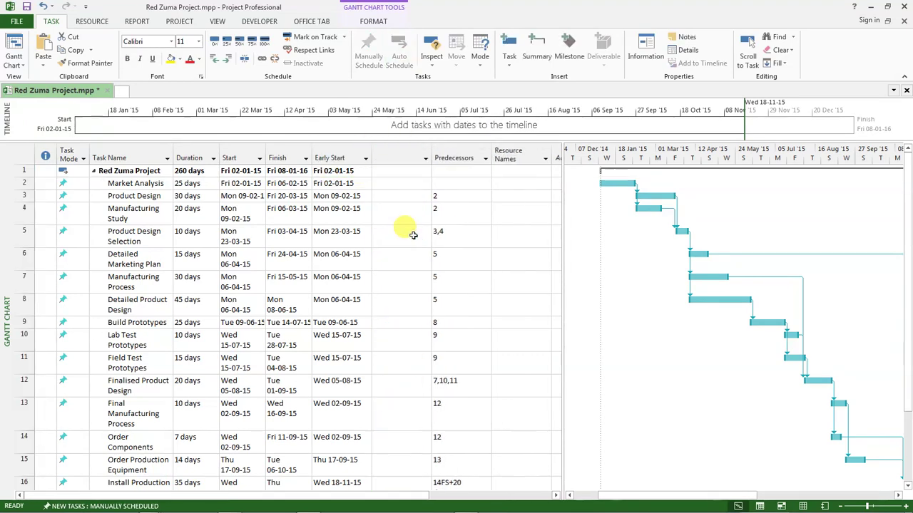
text(ea)
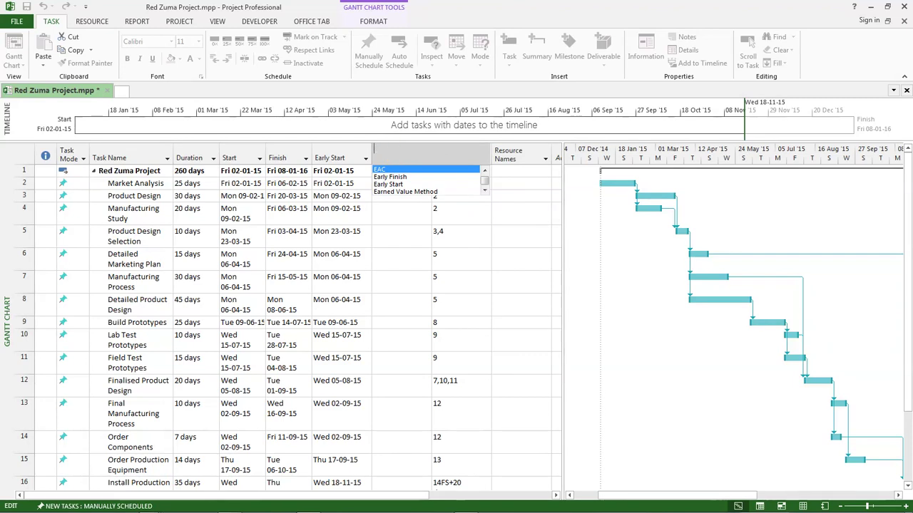
text(late Finish)
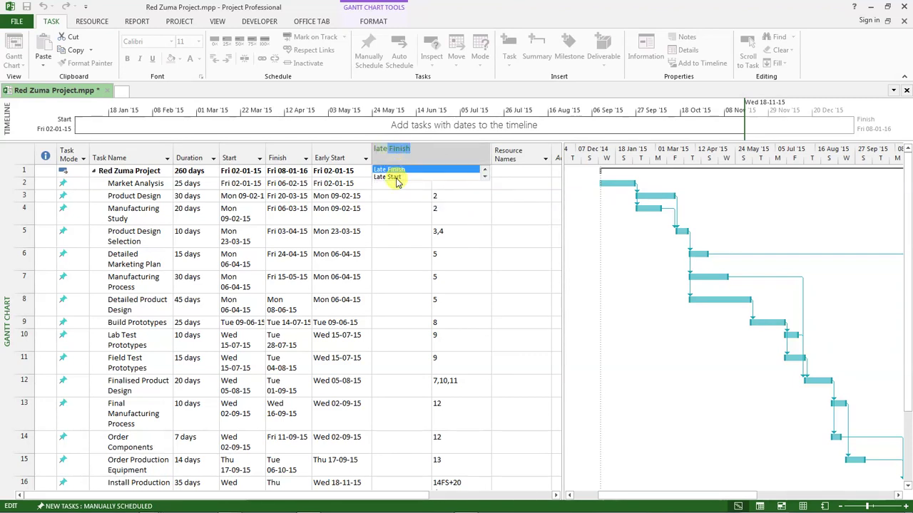
click(393, 177)
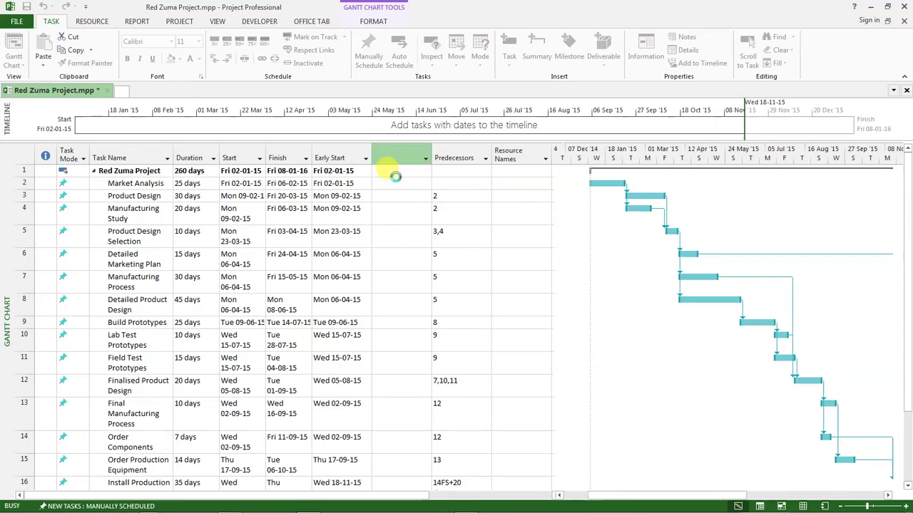
- Insert an Early Finish column before Predecessors
right_click(452, 161)
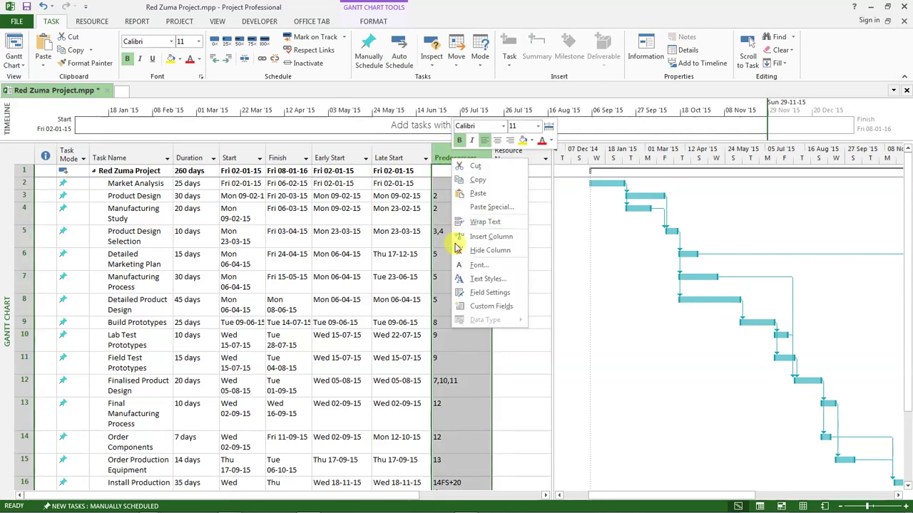
click(479, 242)
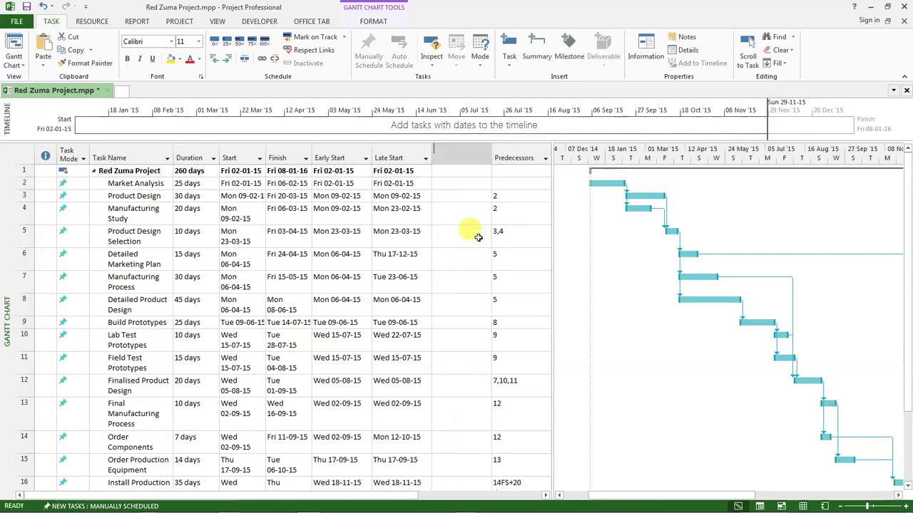
text(ea)
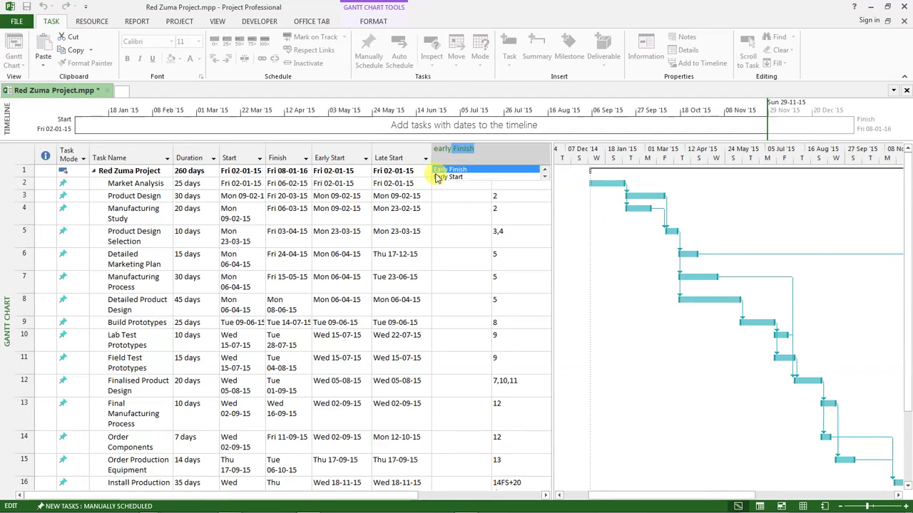
text(rly)
key(Return)
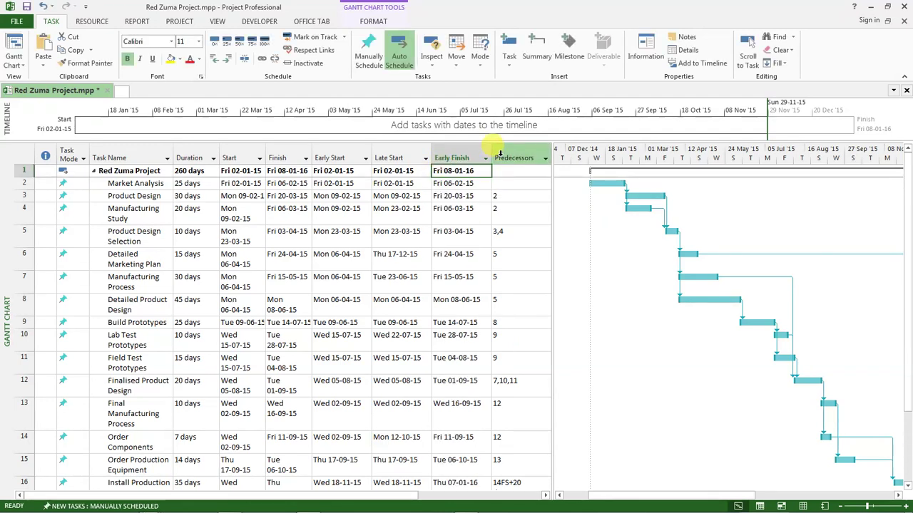
- Insert a Late Finish column before Predecessors and widen the table to show it
right_click(500, 156)
click(532, 227)
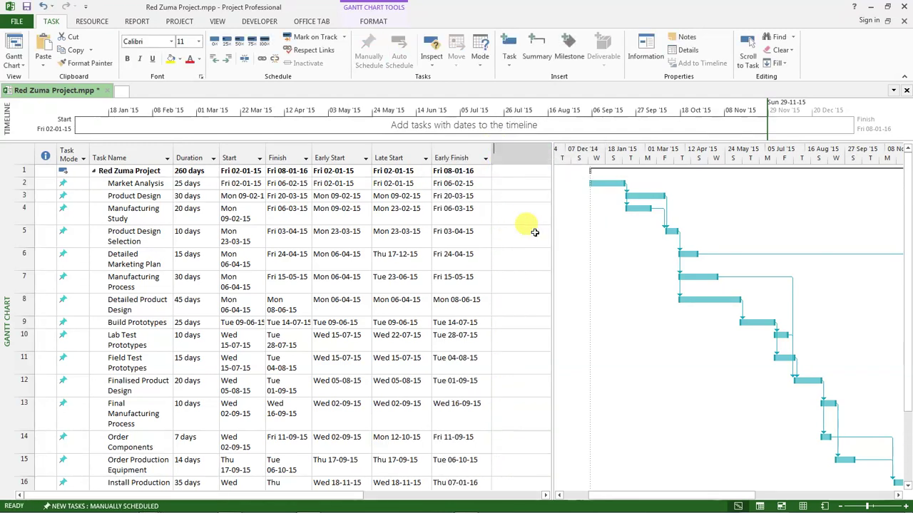
text(late Finish)
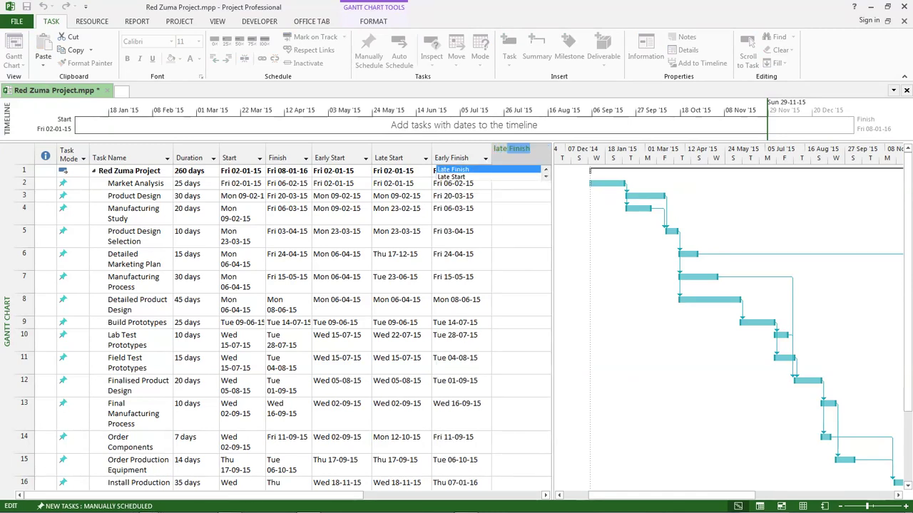
key(Return)
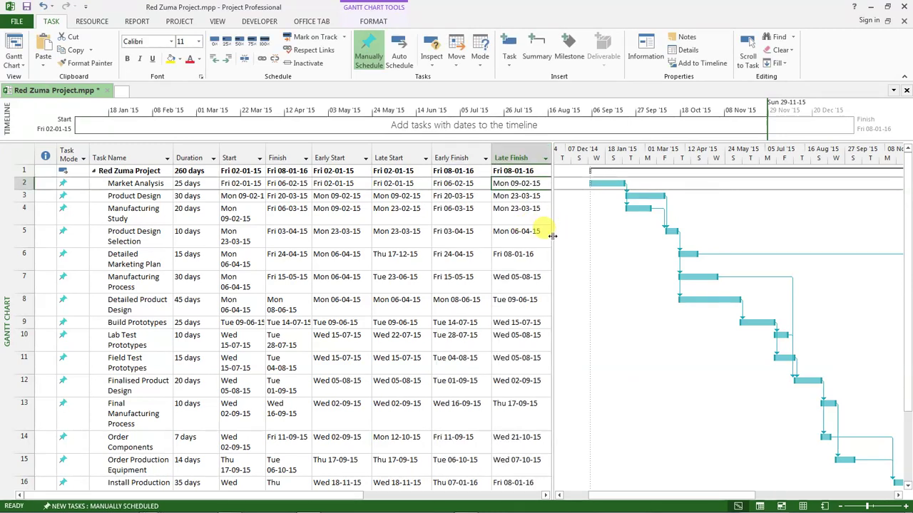
drag(551, 238, 722, 236)
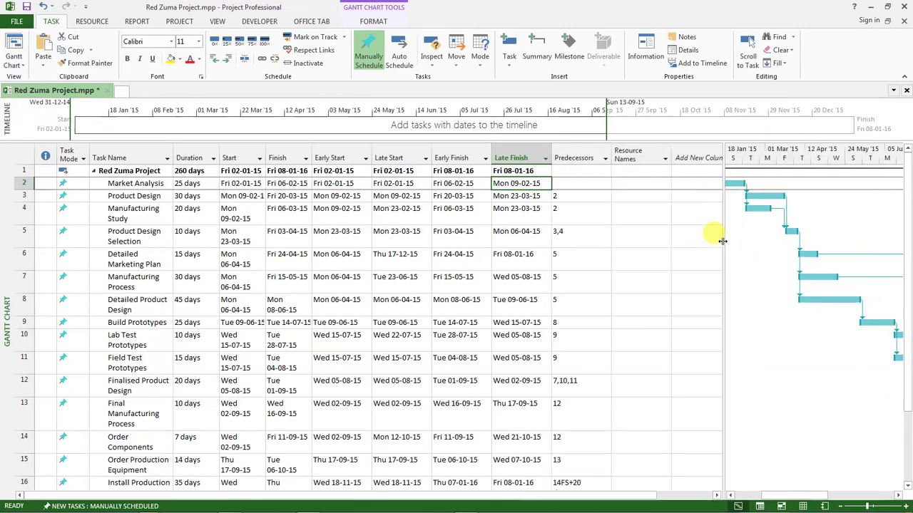
- Add Start Slack and Finish Slack columns before Predecessors
right_click(573, 157)
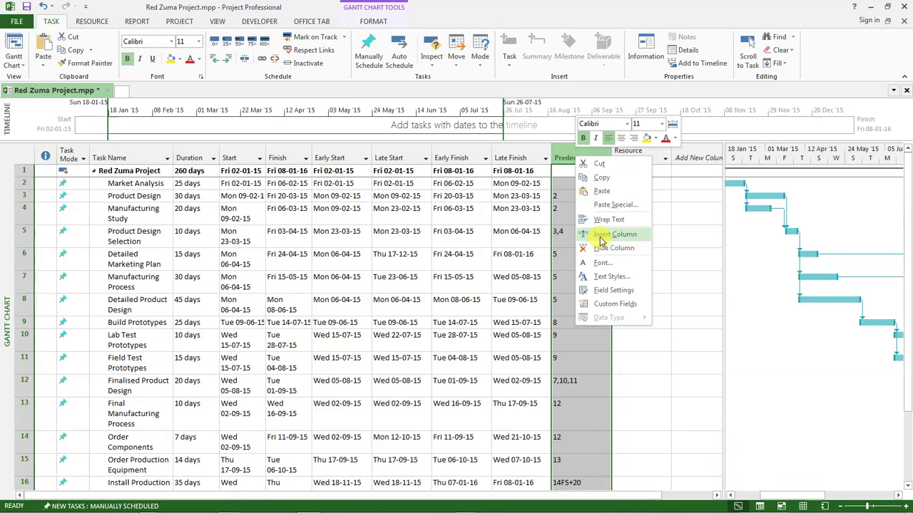
click(615, 234)
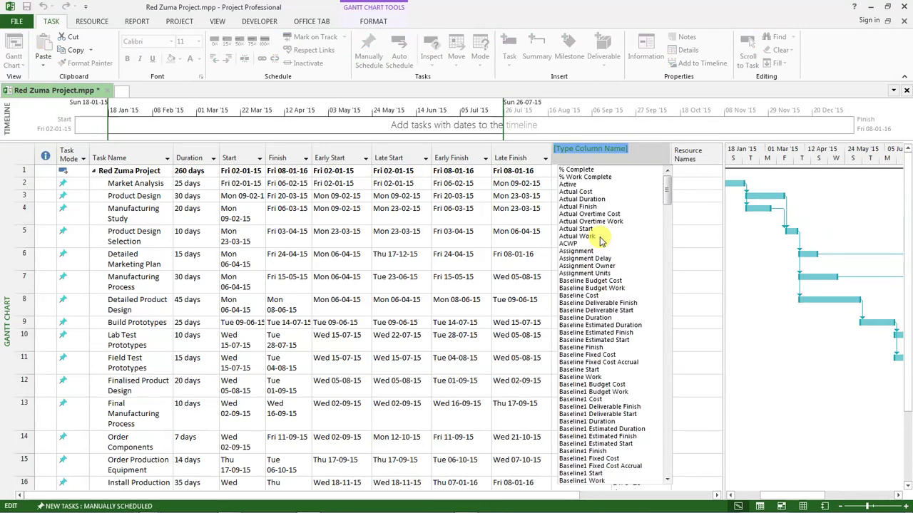
text(start)
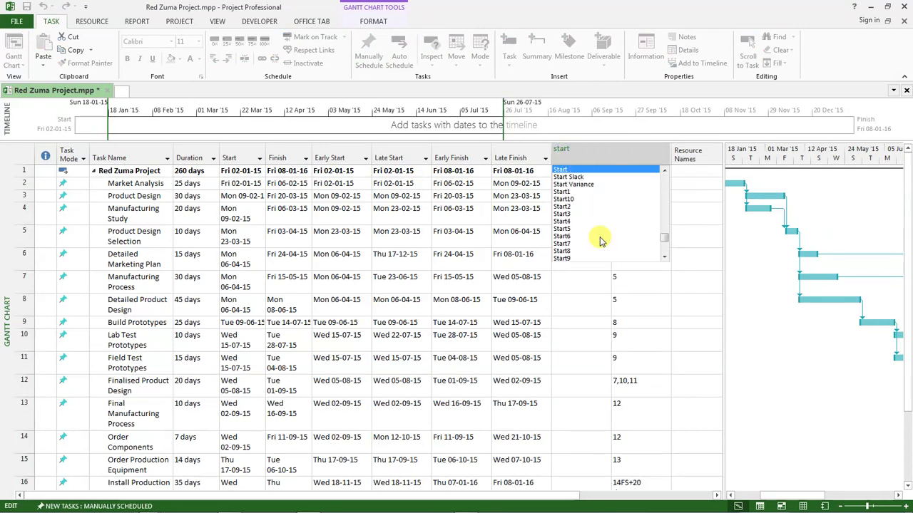
click(577, 177)
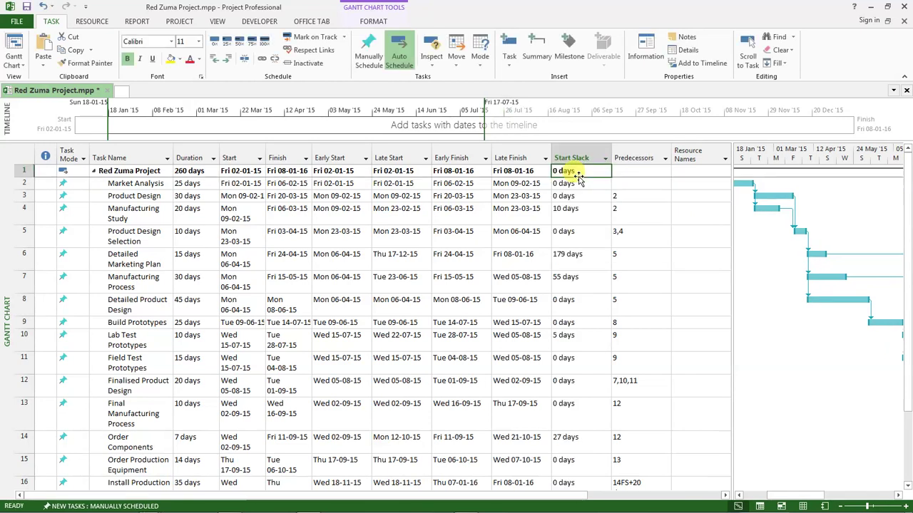
right_click(633, 157)
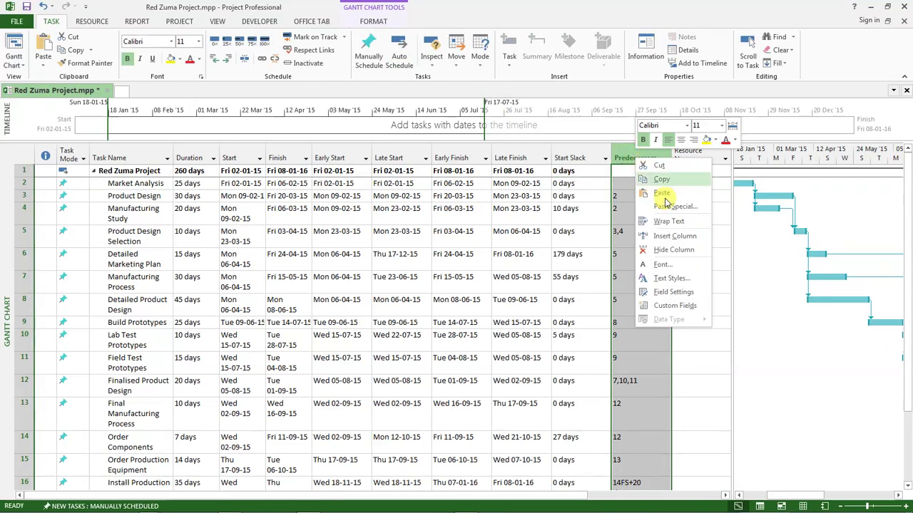
click(672, 235)
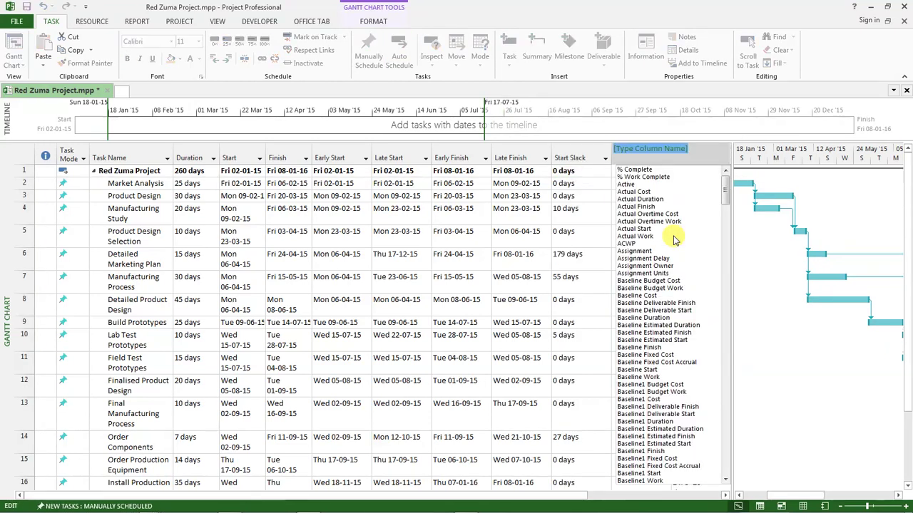
text(finish)
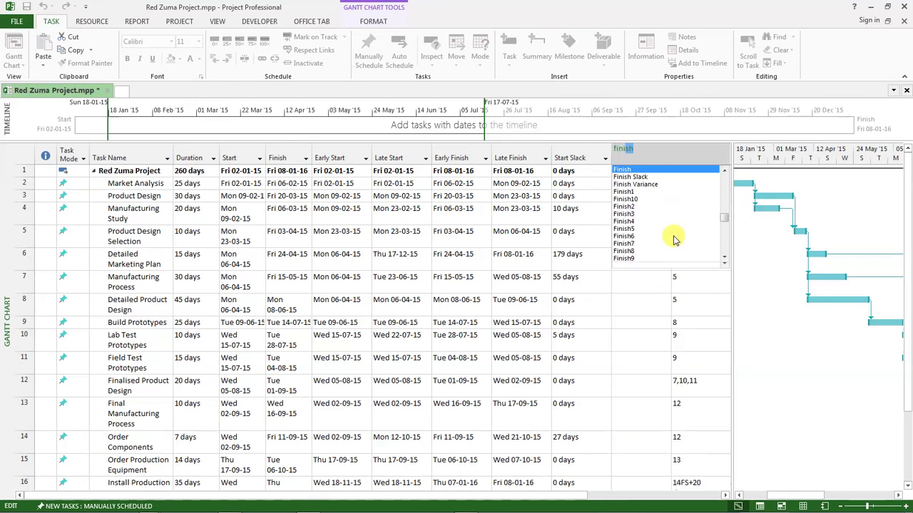
click(640, 177)
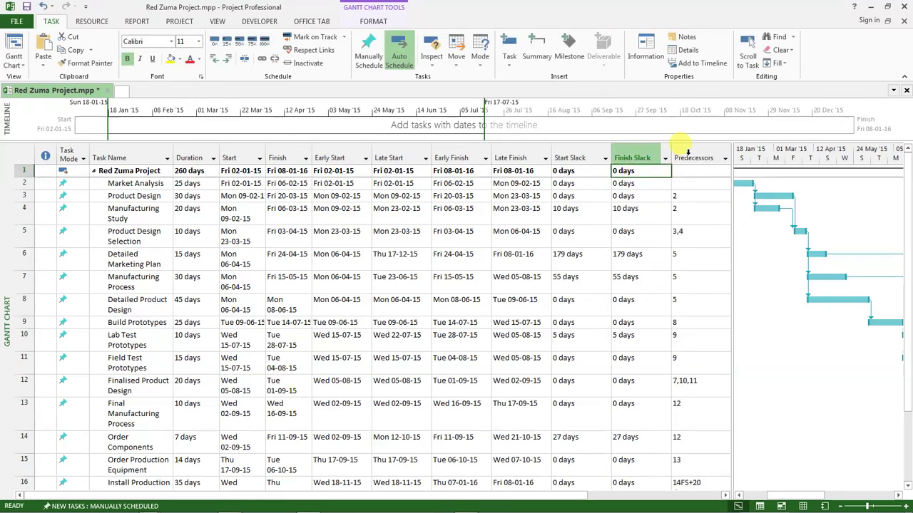
- Add a Total Slack column just before Predecessors
click(688, 156)
right_click(691, 158)
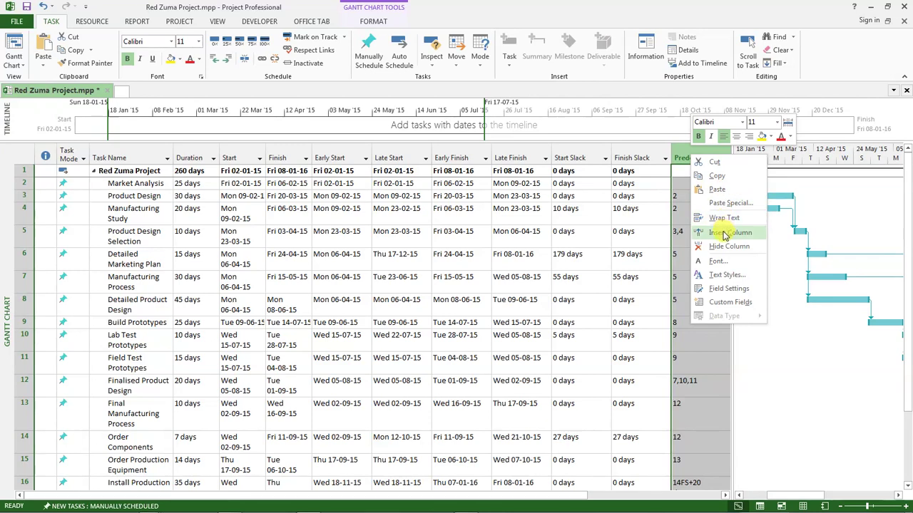
click(726, 234)
text(total)
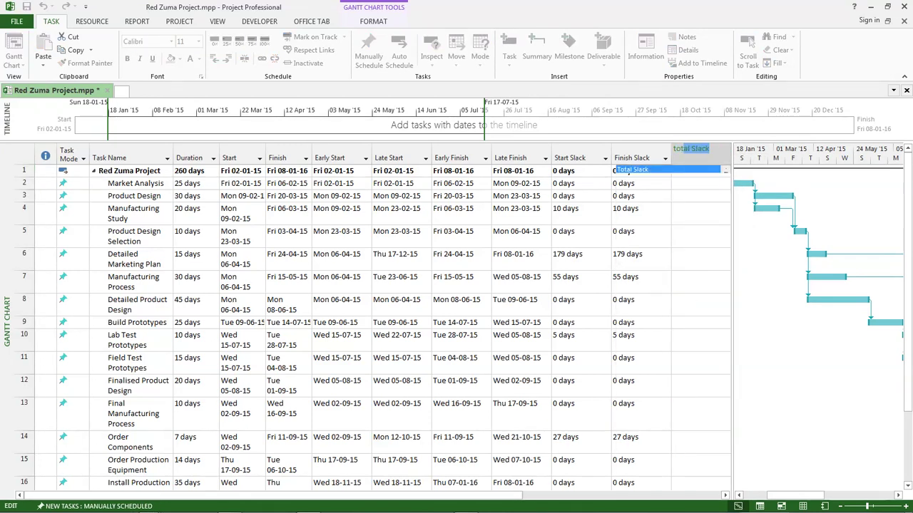
key(Return)
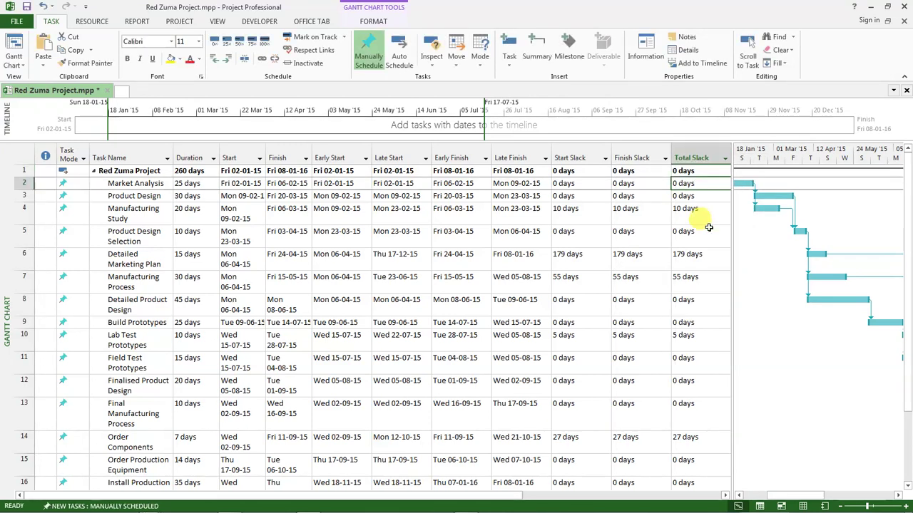
- Scroll the task list, then drag the divider right until Predecessors shows after Total Slack
scroll(353, 256, down, 3)
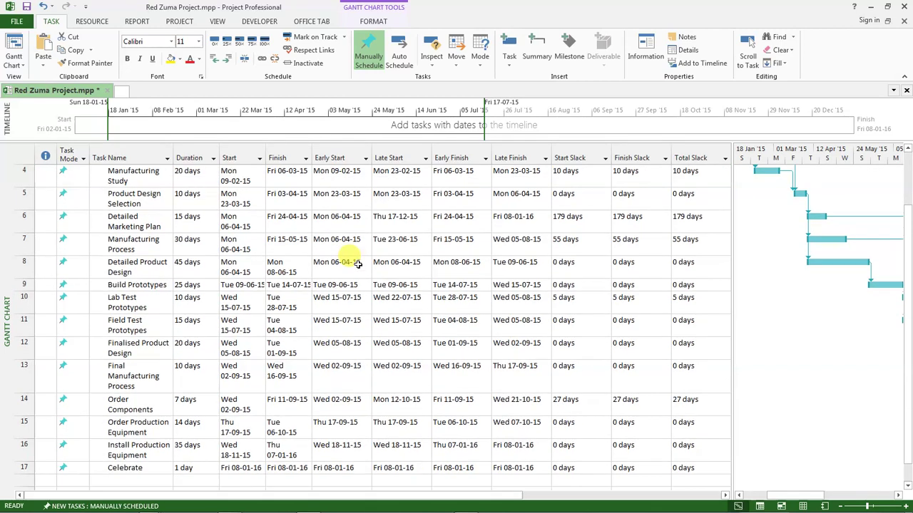
scroll(339, 264, up, 3)
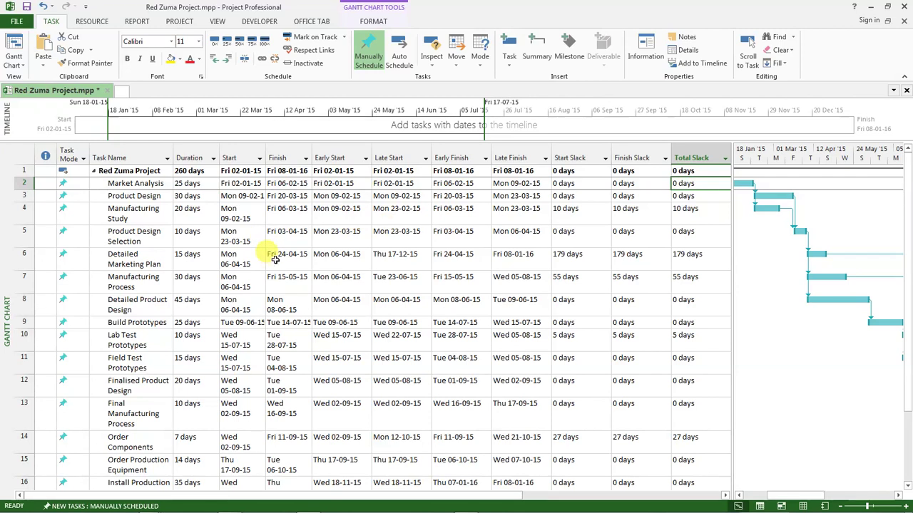
scroll(275, 254, down, 5)
scroll(285, 256, up, 4)
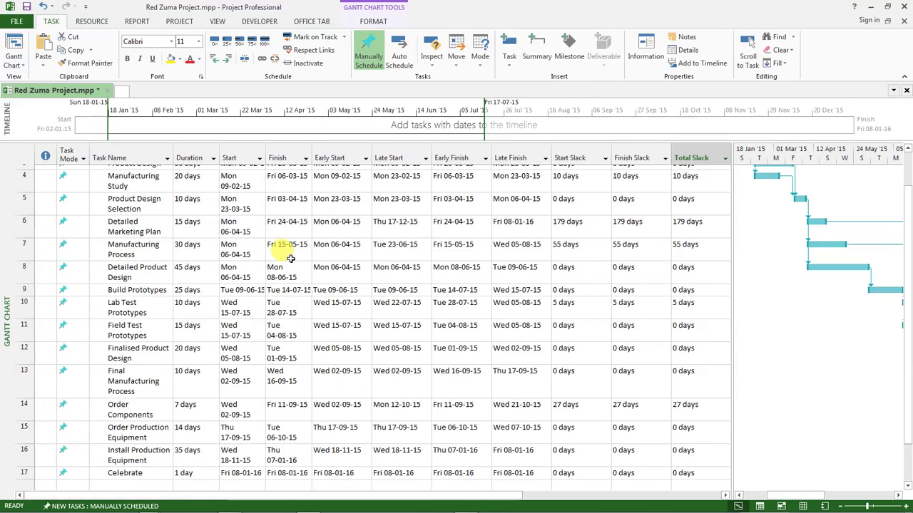
scroll(278, 256, up, 2)
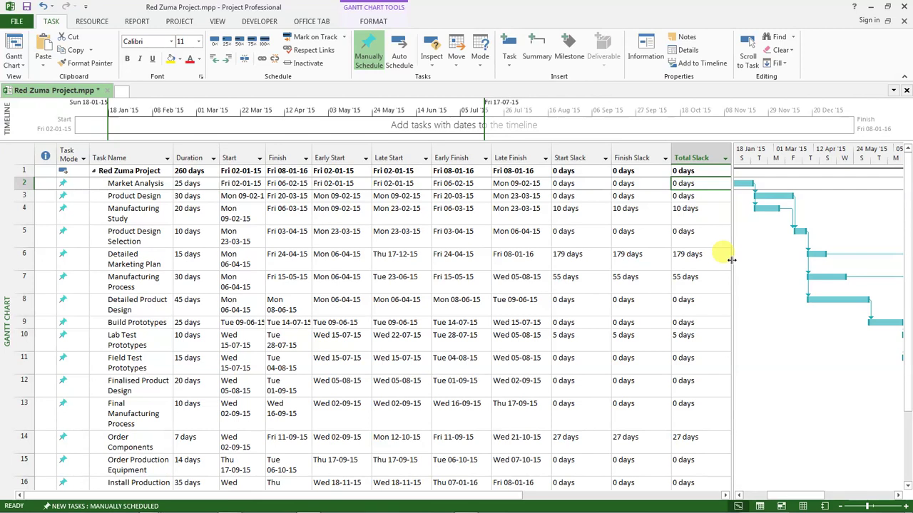
drag(733, 259, 776, 262)
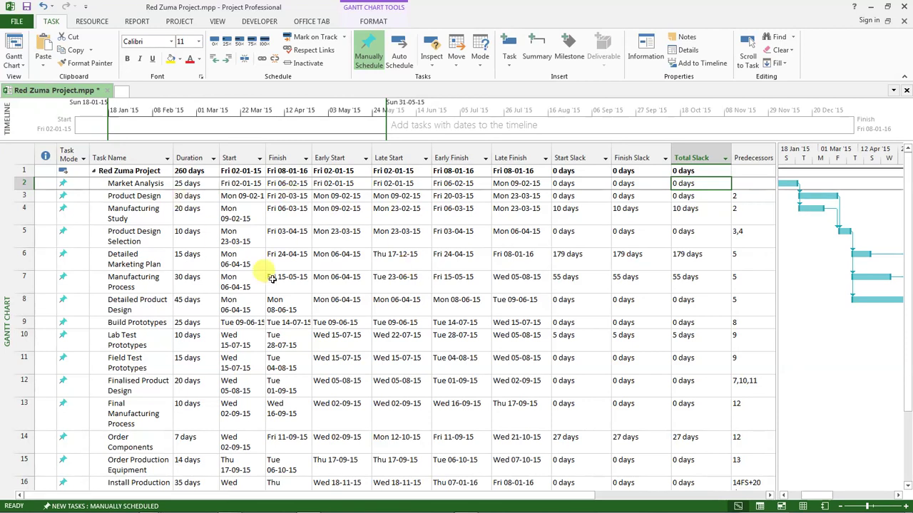
- Set Text Styles for All items to Times New Roman Regular, size 10
click(151, 258)
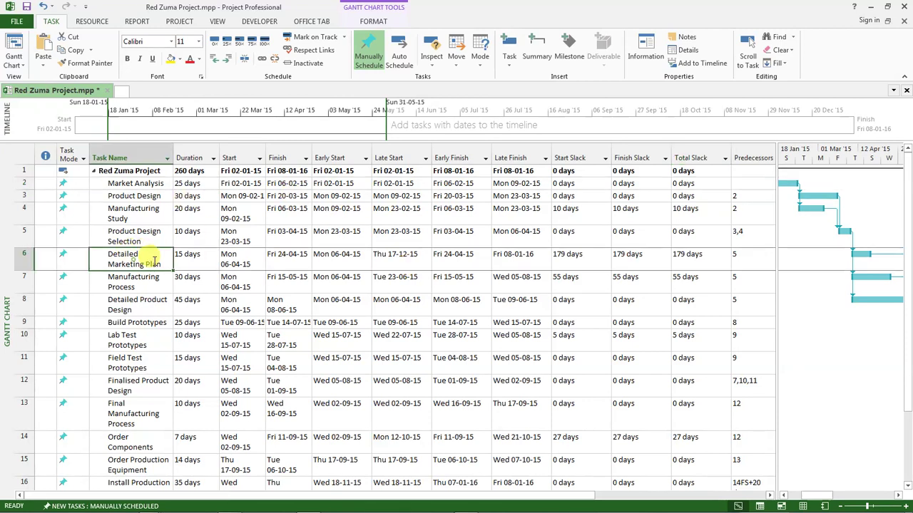
click(229, 258)
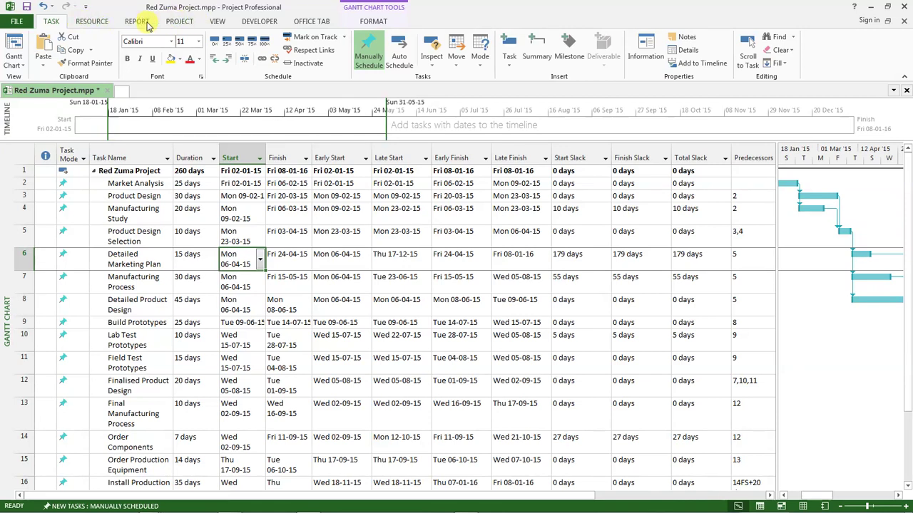
click(373, 21)
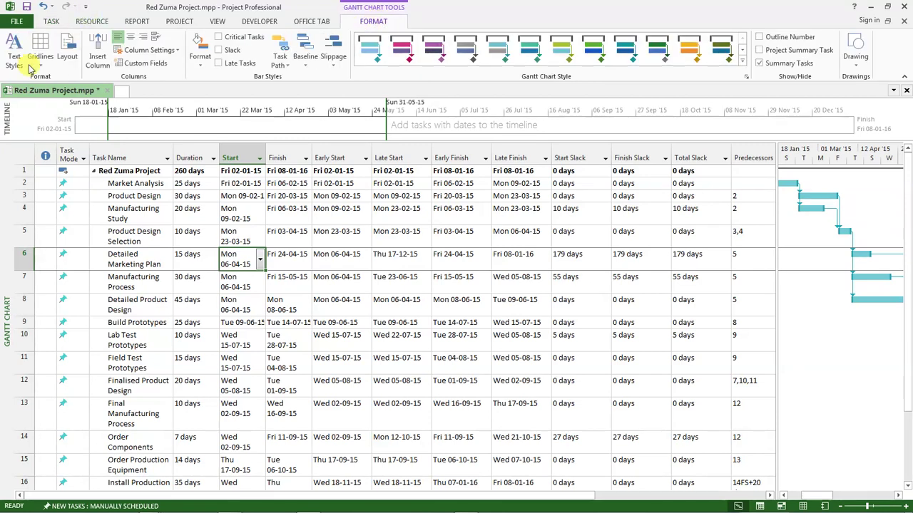
click(11, 53)
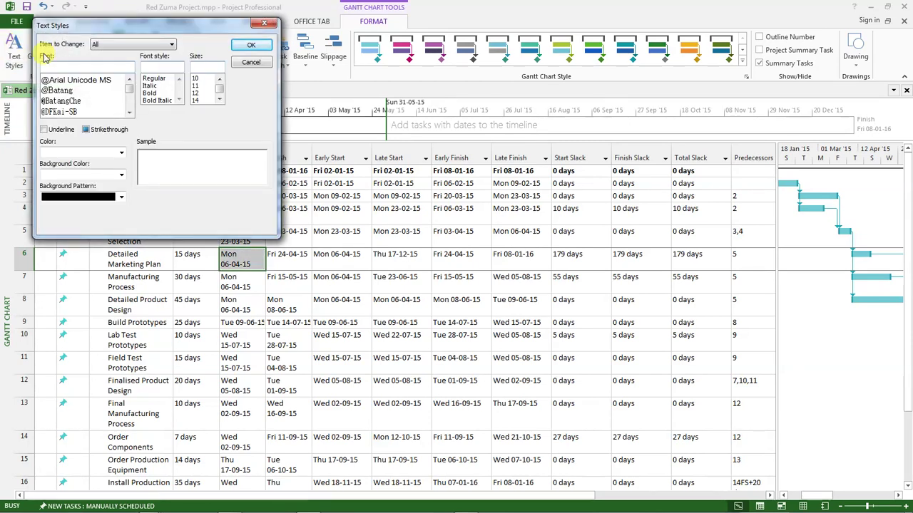
click(172, 45)
click(173, 46)
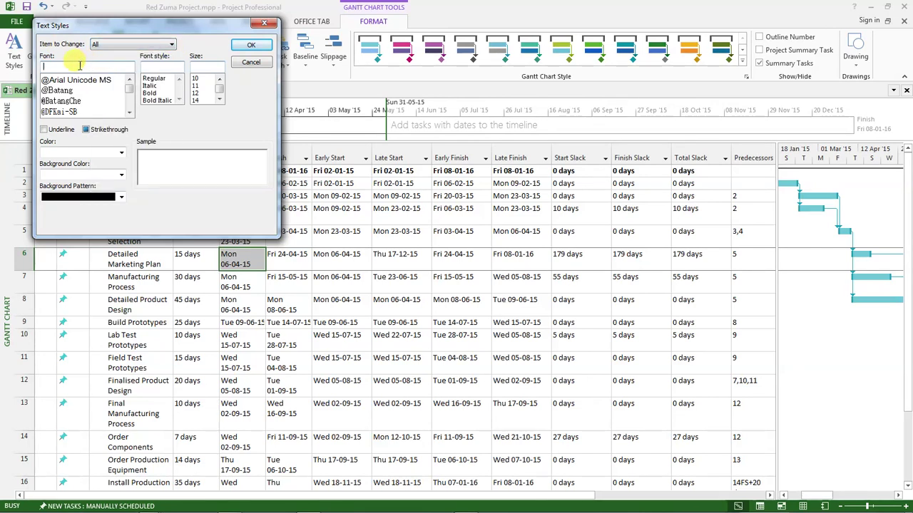
text(times)
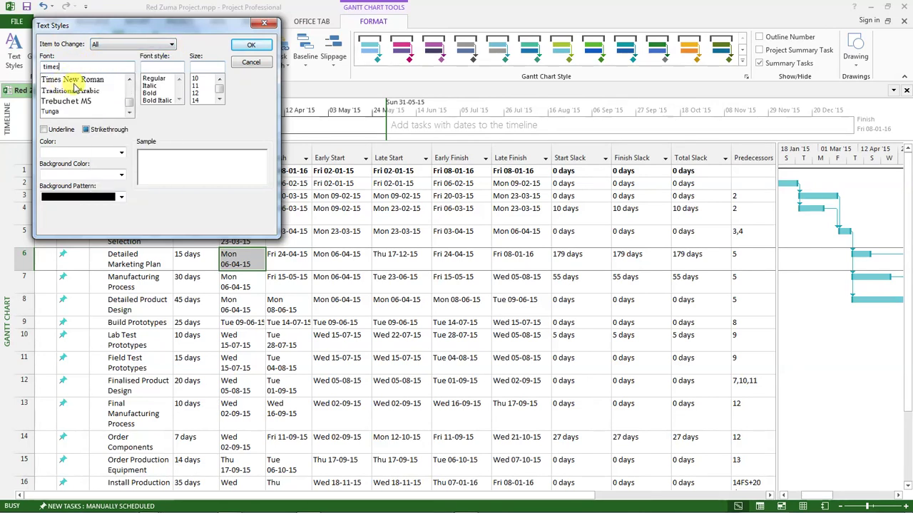
click(75, 80)
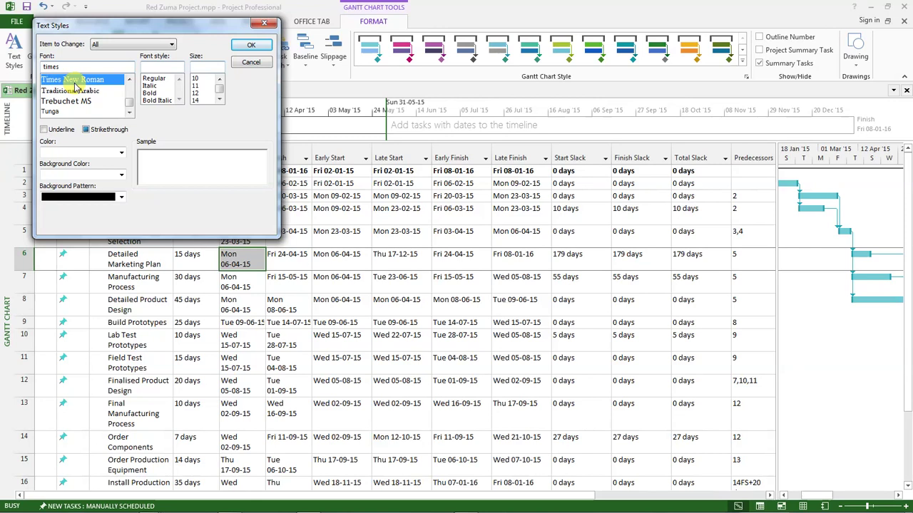
click(155, 79)
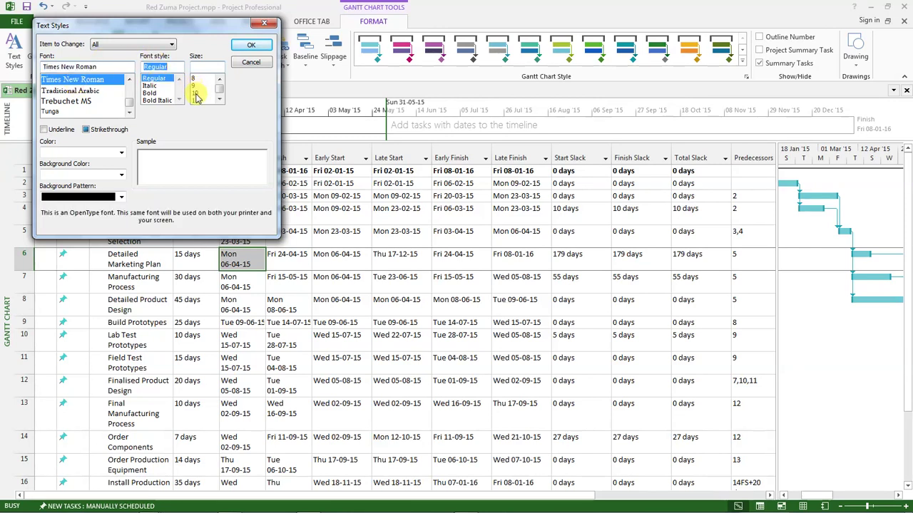
click(197, 94)
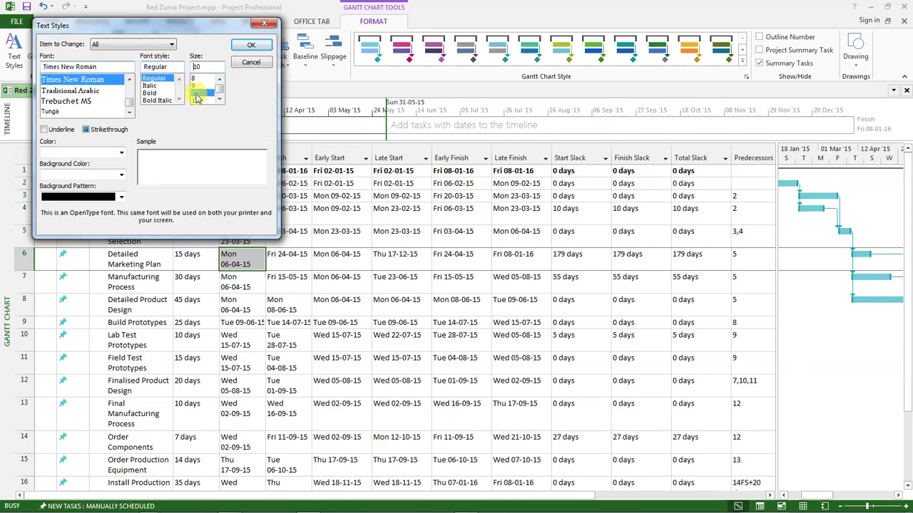
click(243, 45)
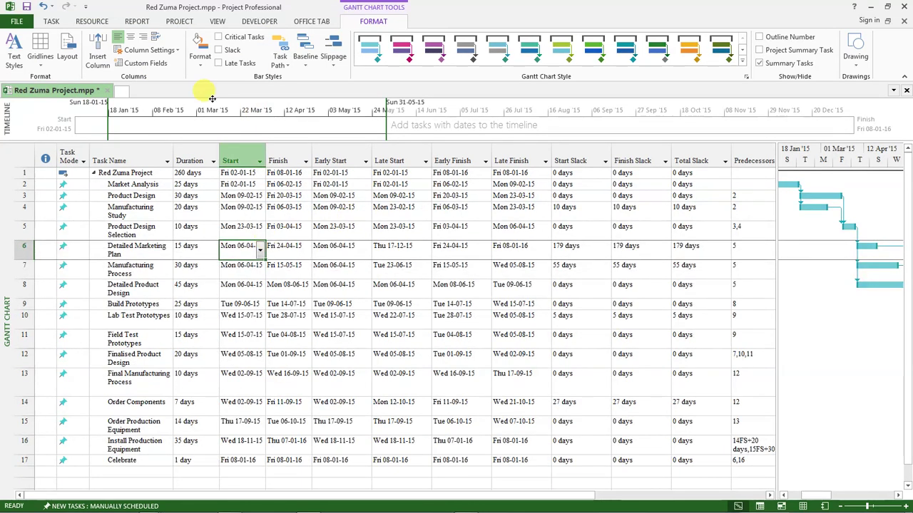
- Increase the task table text size to 11
click(14, 54)
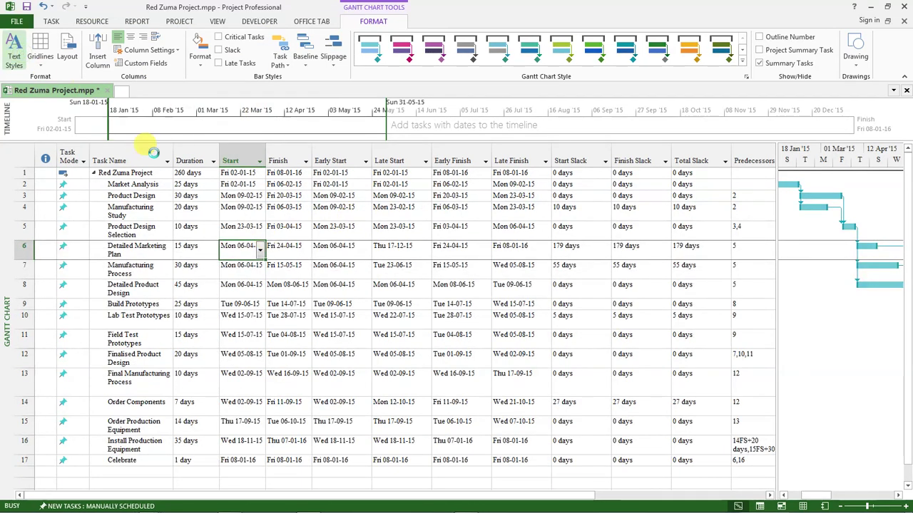
click(198, 87)
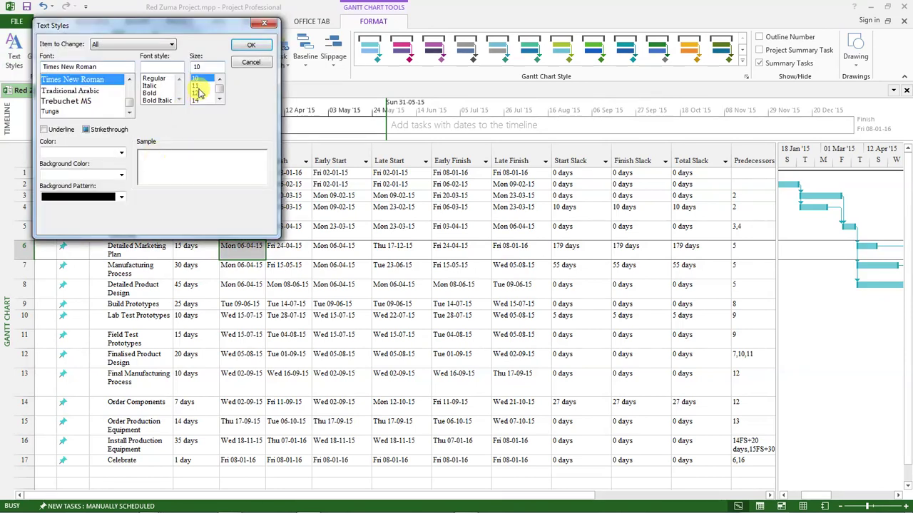
click(244, 47)
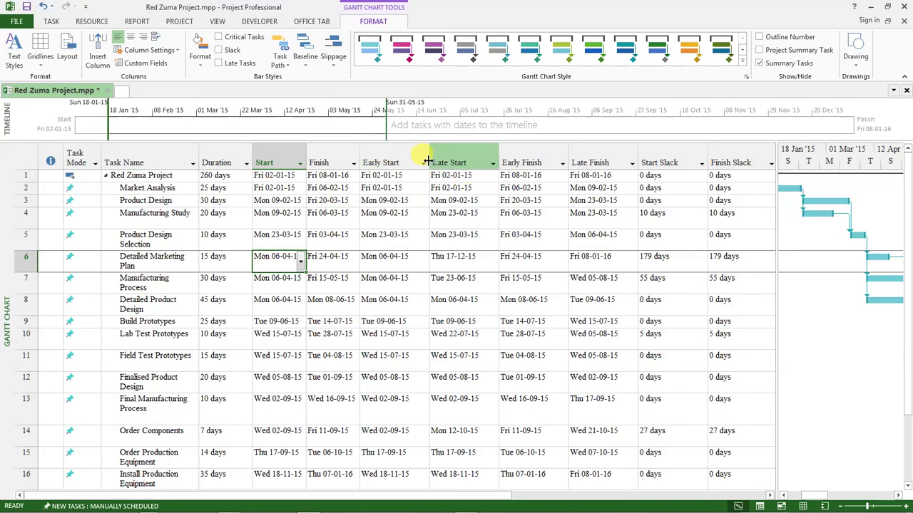
- Narrow the Early/Late Start and Finish, three slack and Duration columns, autofitting Duration
drag(428, 151, 416, 151)
drag(485, 154, 474, 152)
drag(544, 151, 533, 153)
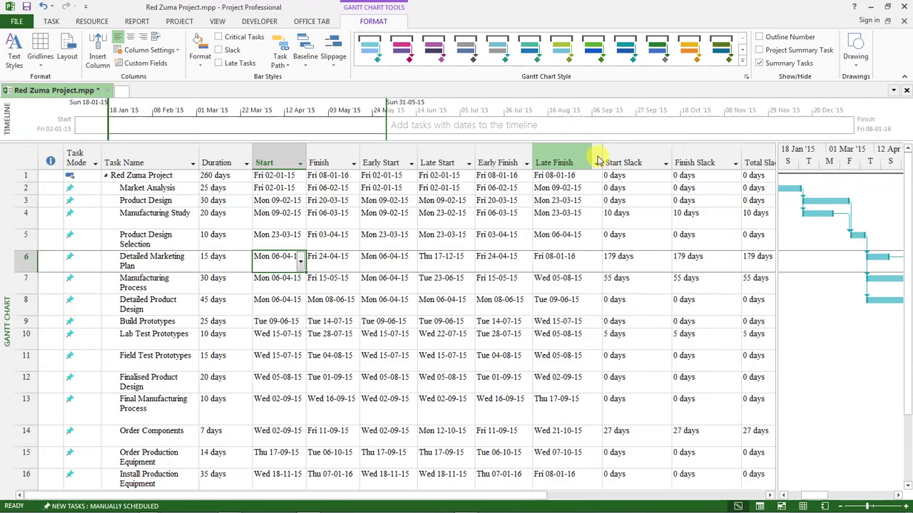
drag(603, 152, 591, 150)
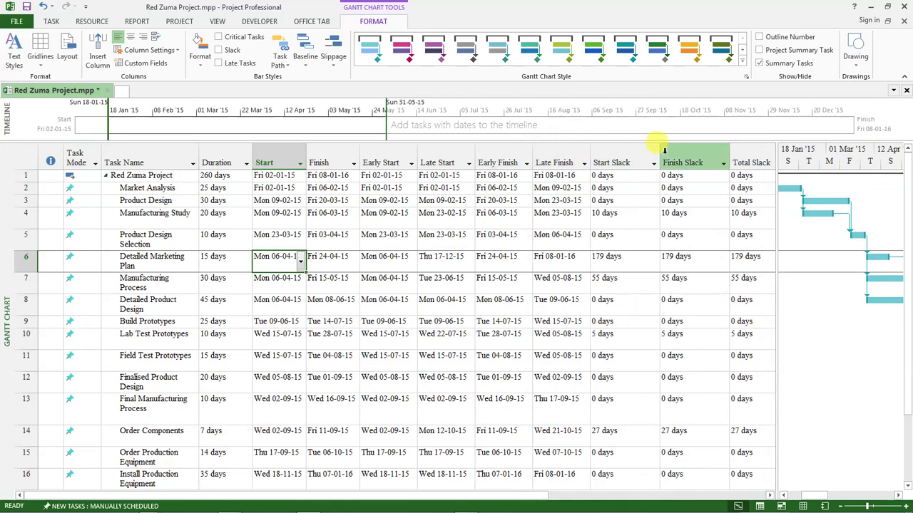
drag(659, 151, 644, 150)
drag(705, 150, 688, 151)
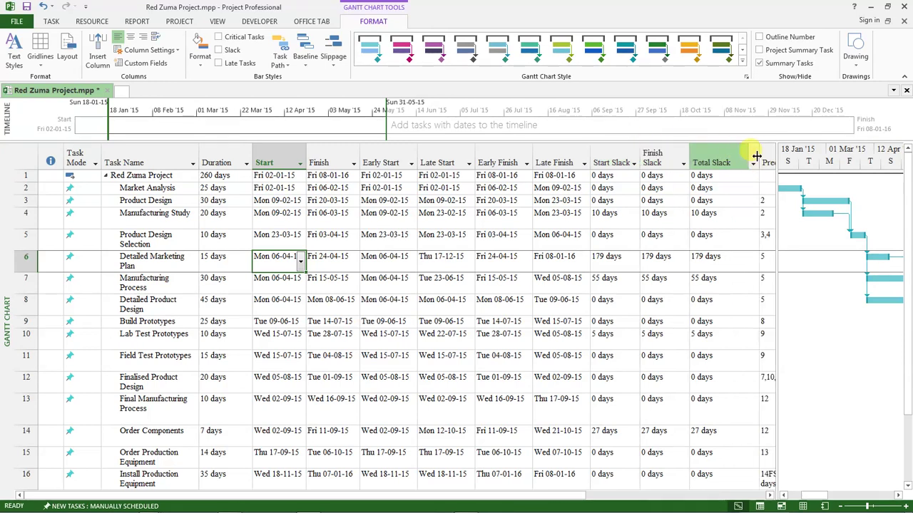
drag(758, 155, 741, 156)
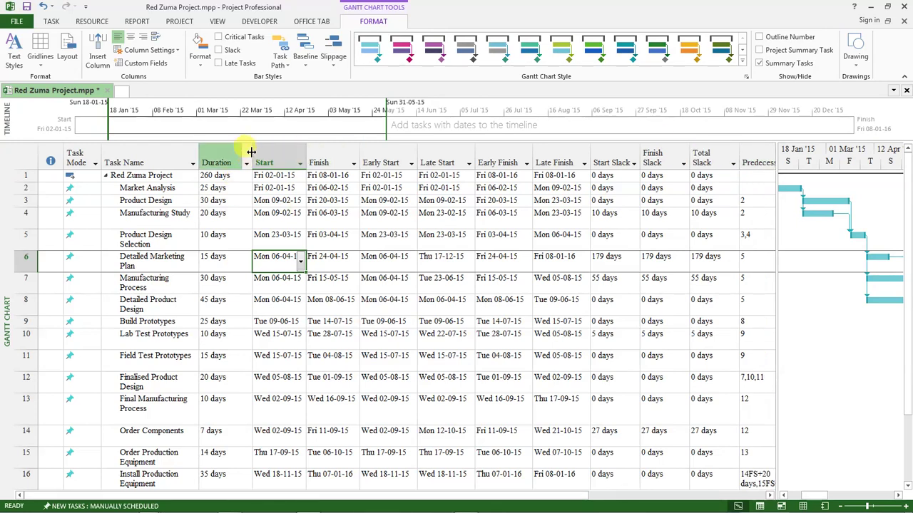
drag(249, 152, 239, 147)
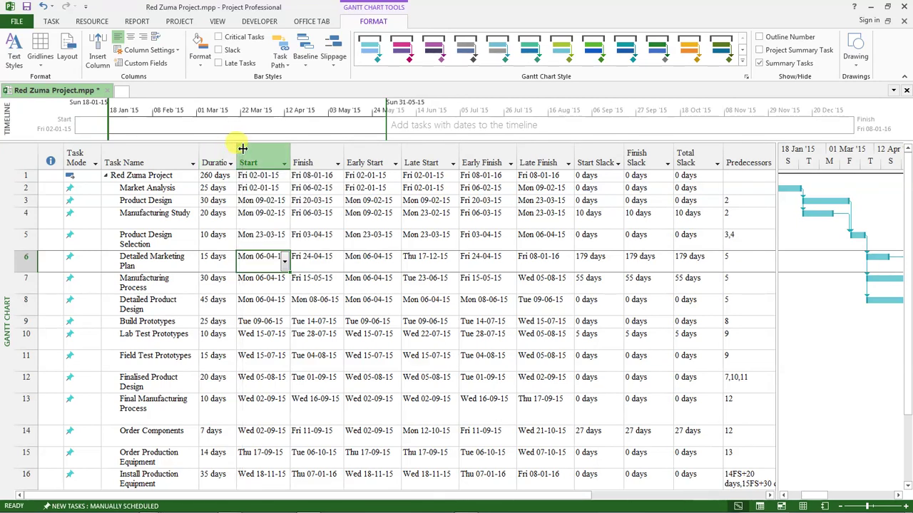
double_click(242, 148)
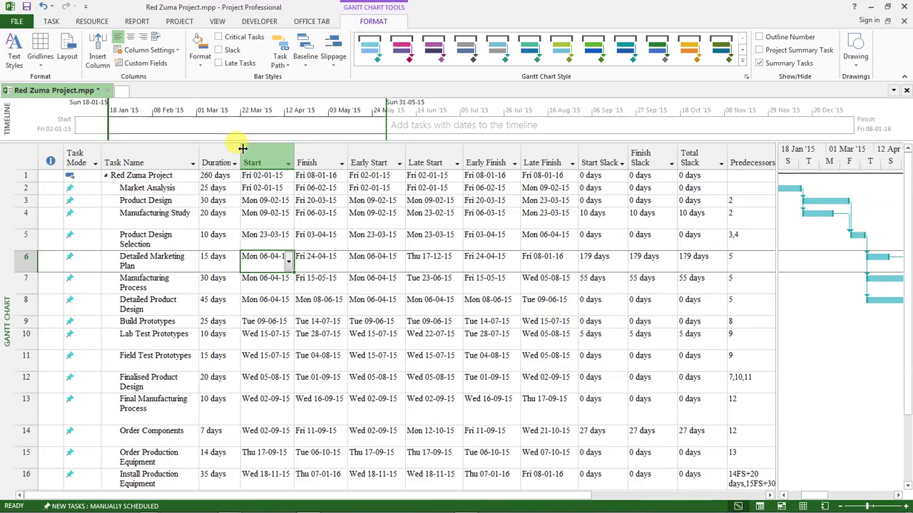
- Style Summary Tasks text as Times New Roman Bold 11 in Text Styles
click(12, 49)
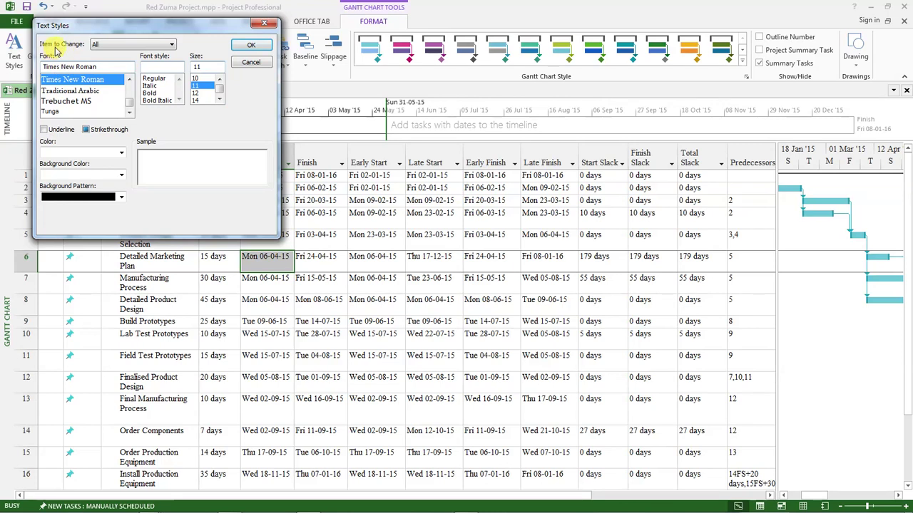
click(172, 47)
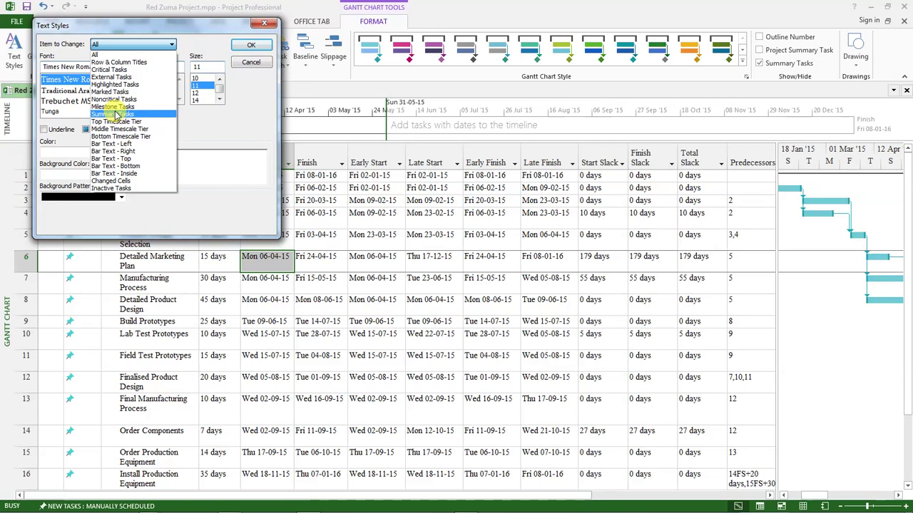
click(116, 115)
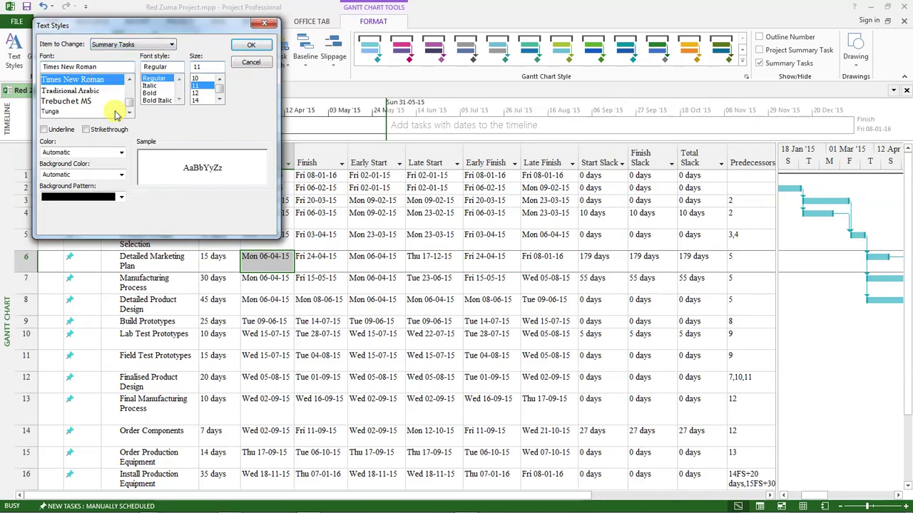
click(72, 84)
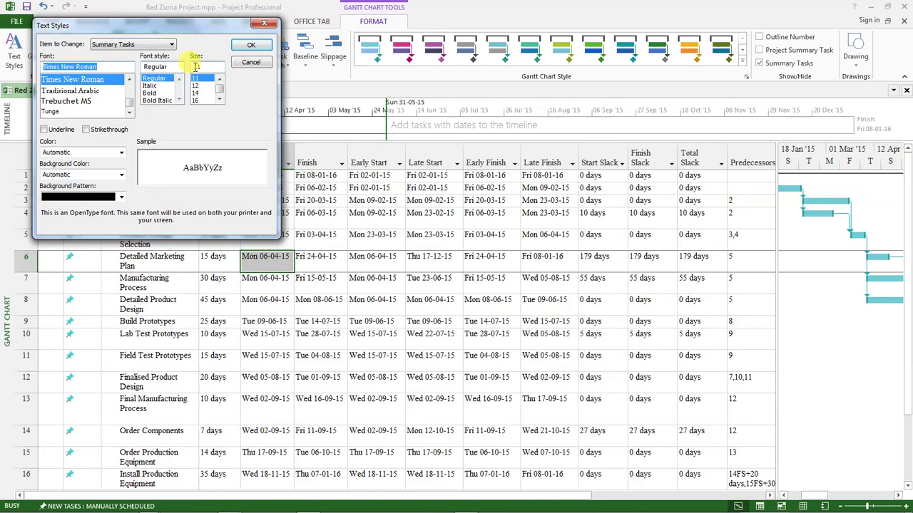
click(149, 93)
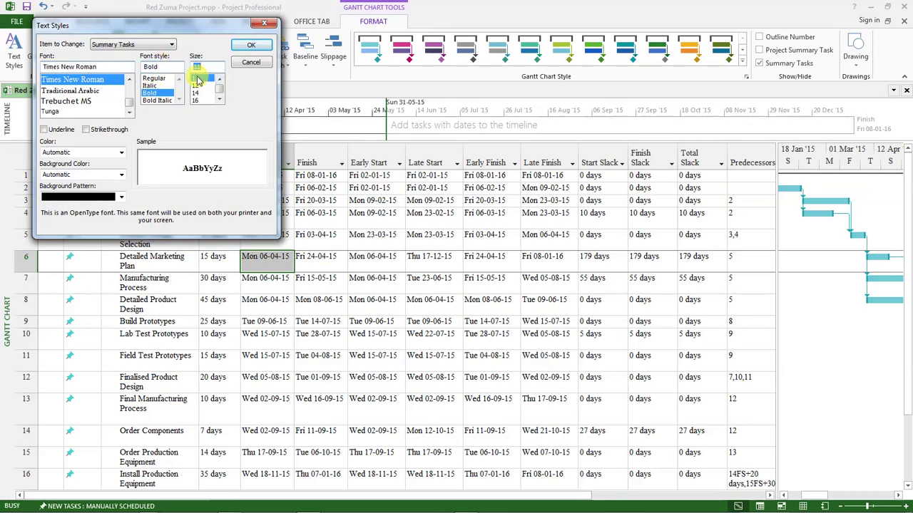
click(242, 45)
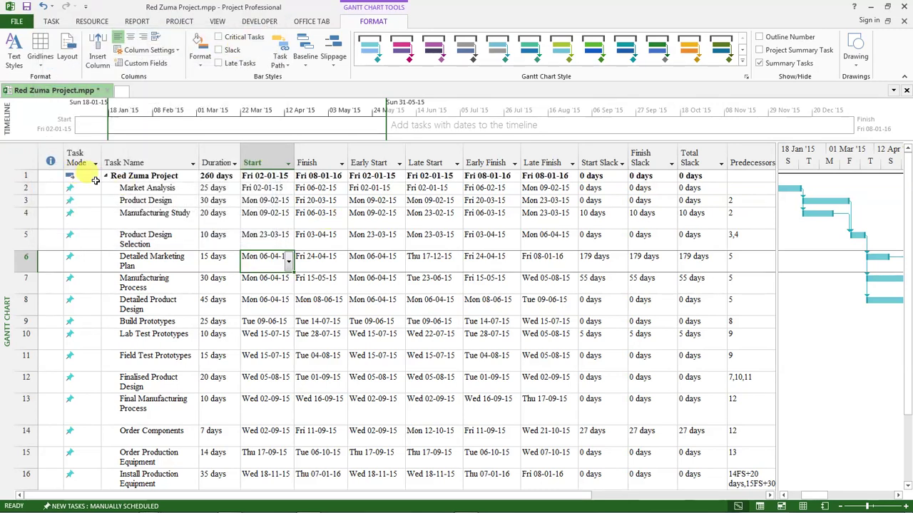
- In the Gridlines dialog, give Sheet Columns a solid Light Blue line
click(26, 175)
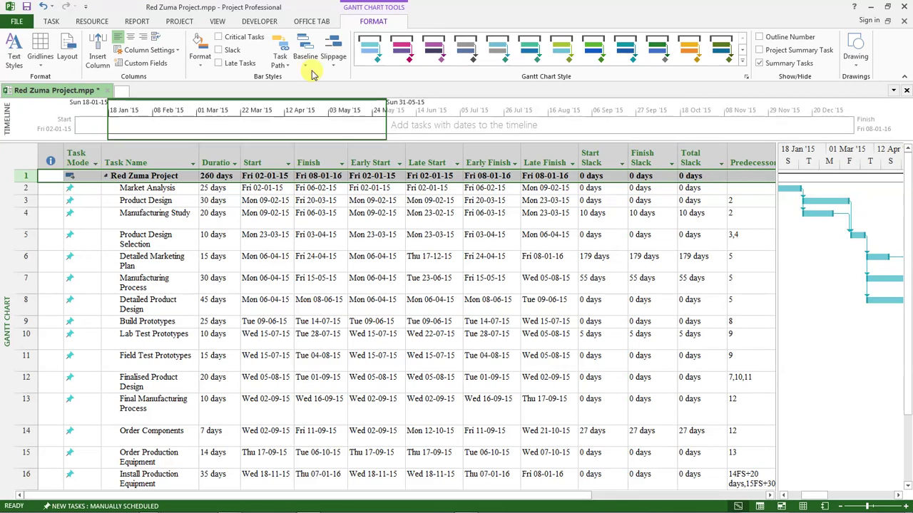
click(362, 213)
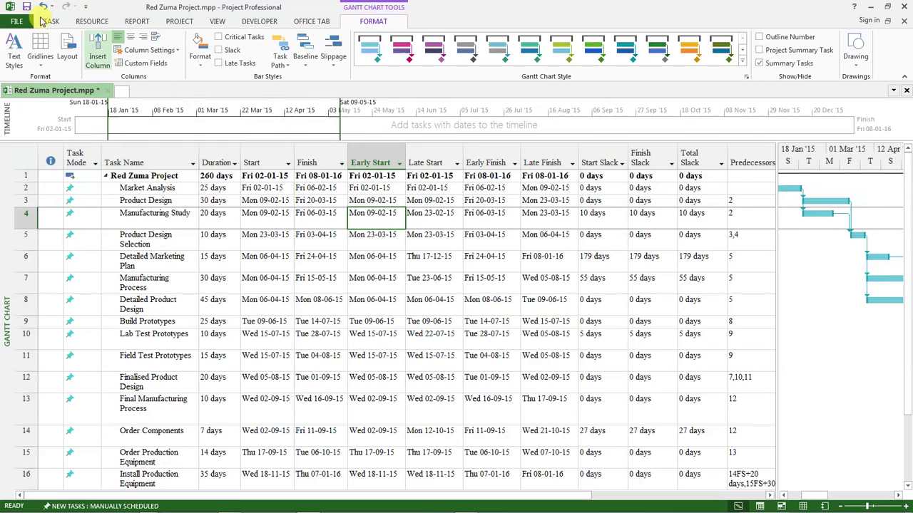
click(51, 21)
click(373, 21)
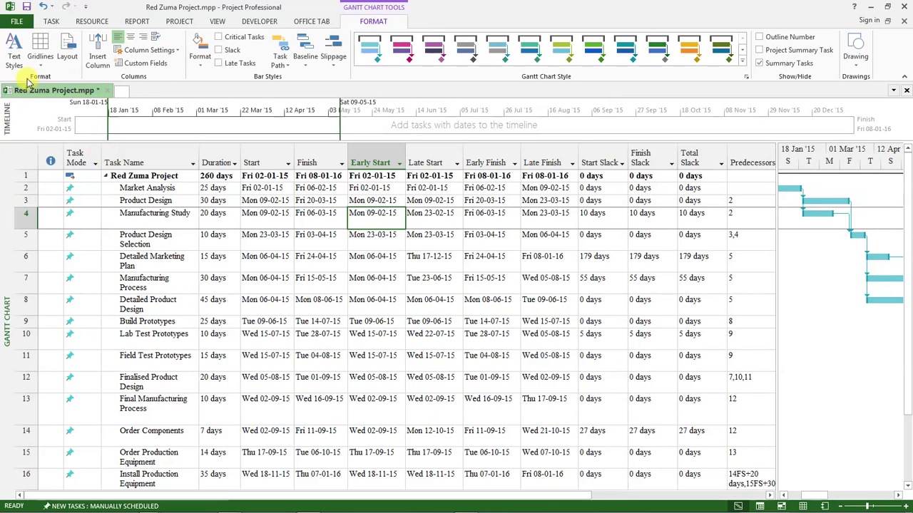
click(44, 59)
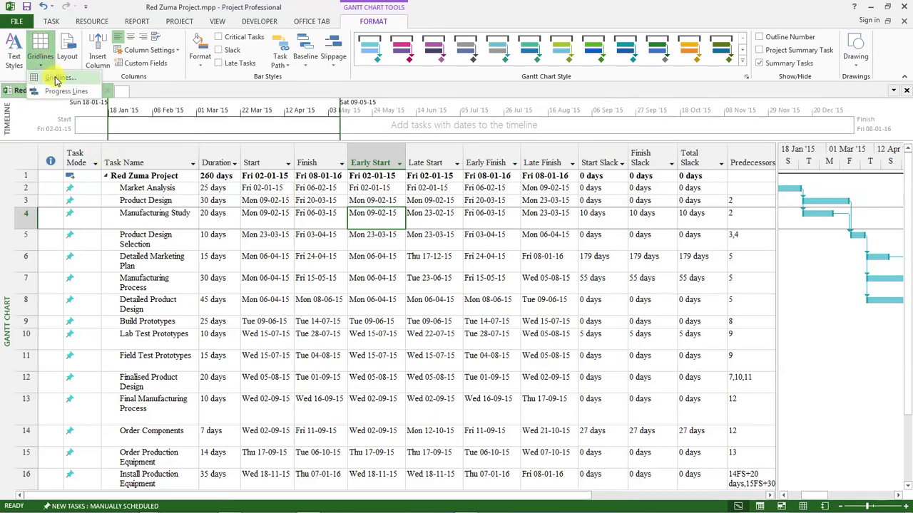
click(57, 78)
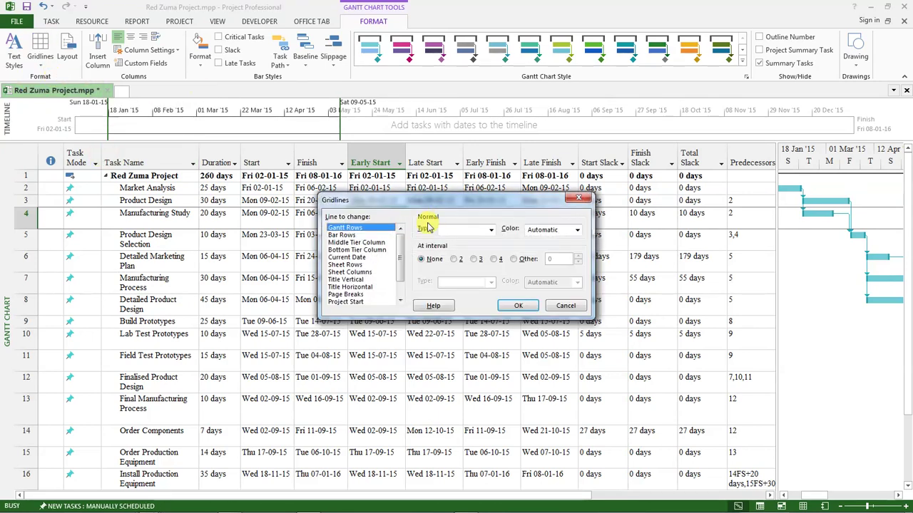
drag(436, 206, 386, 132)
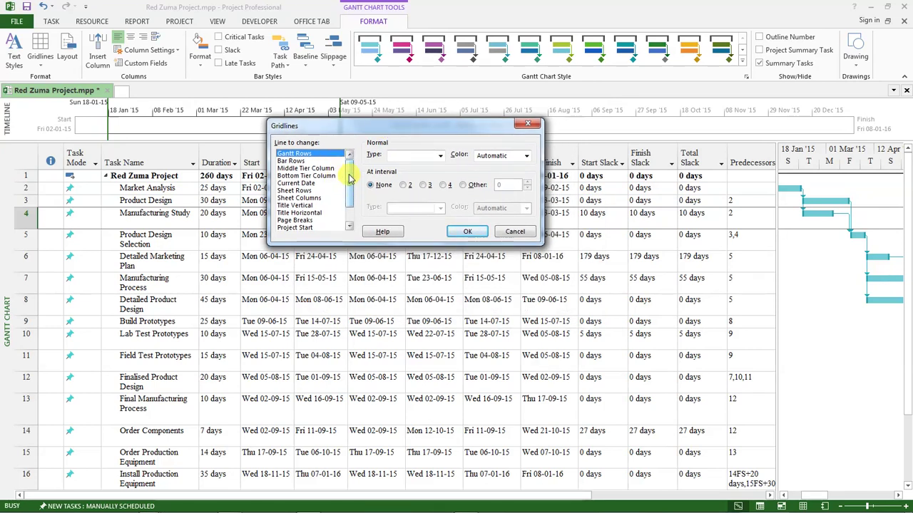
click(308, 199)
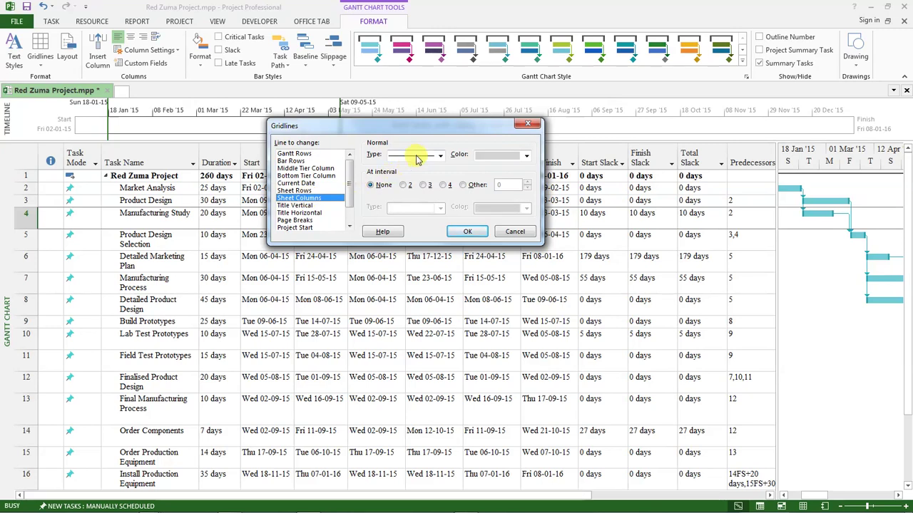
click(440, 158)
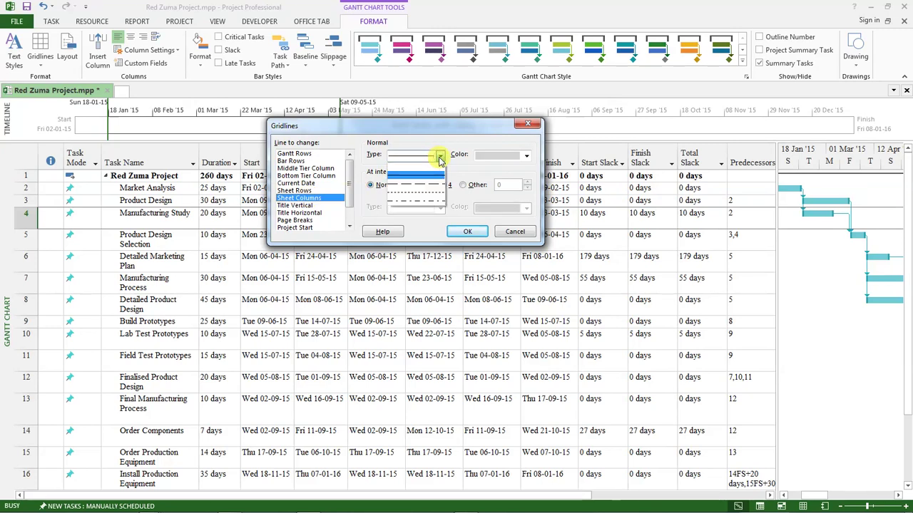
click(425, 175)
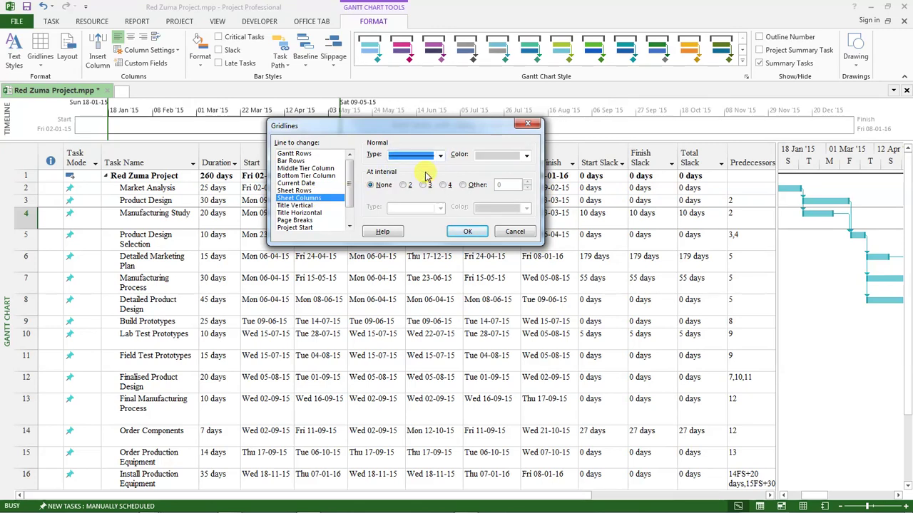
click(502, 158)
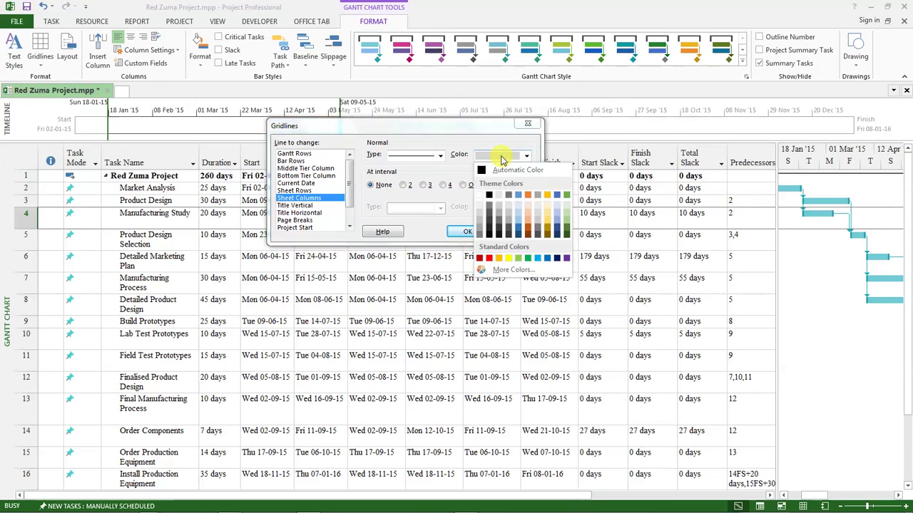
click(540, 261)
click(467, 231)
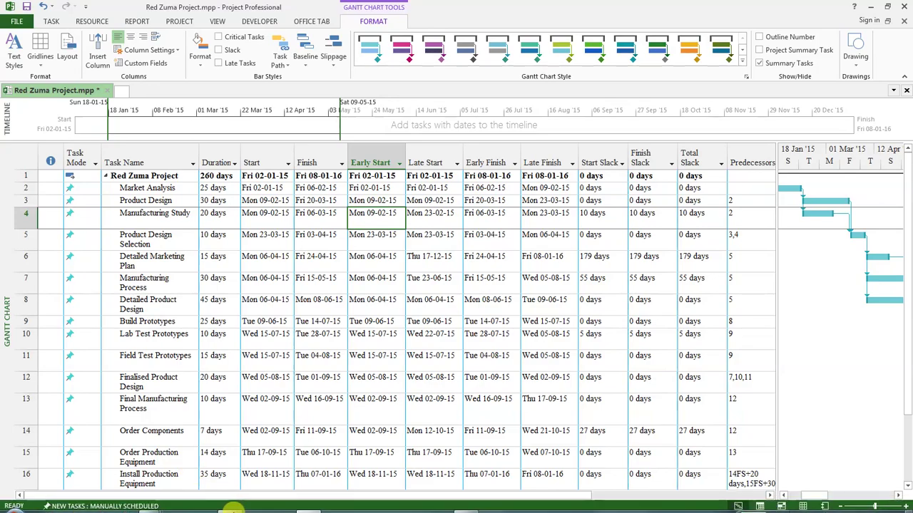
- Switch to Acrobat Reader and scroll up to Table A2.5 Red Zuma: Project Schedule
click(230, 504)
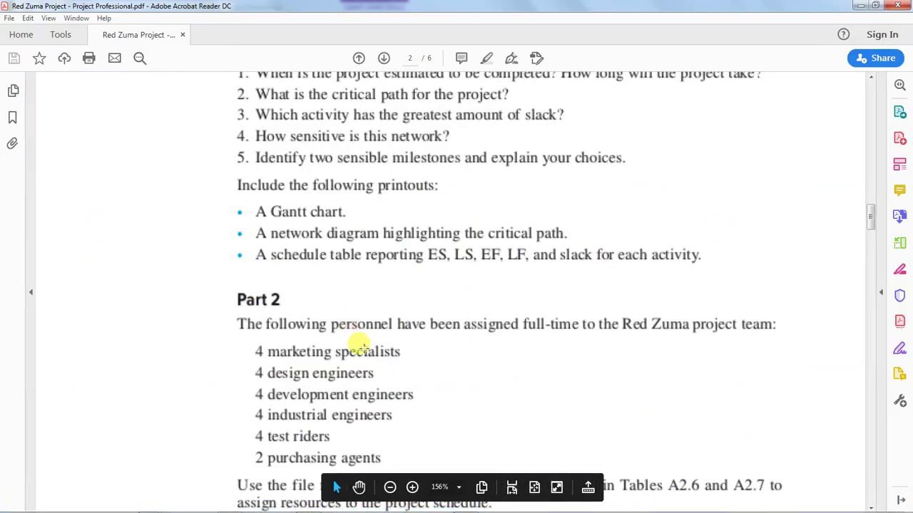
scroll(357, 346, up, 3)
scroll(360, 346, up, 5)
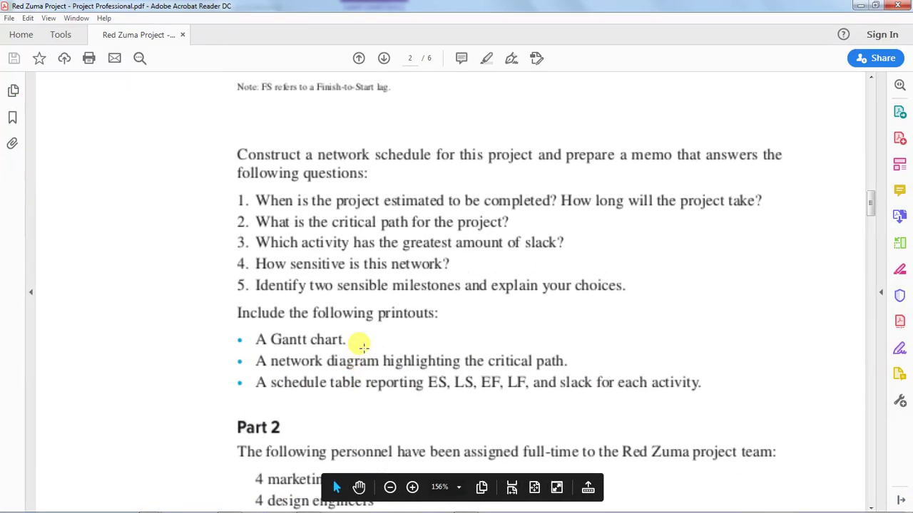
scroll(361, 347, up, 4)
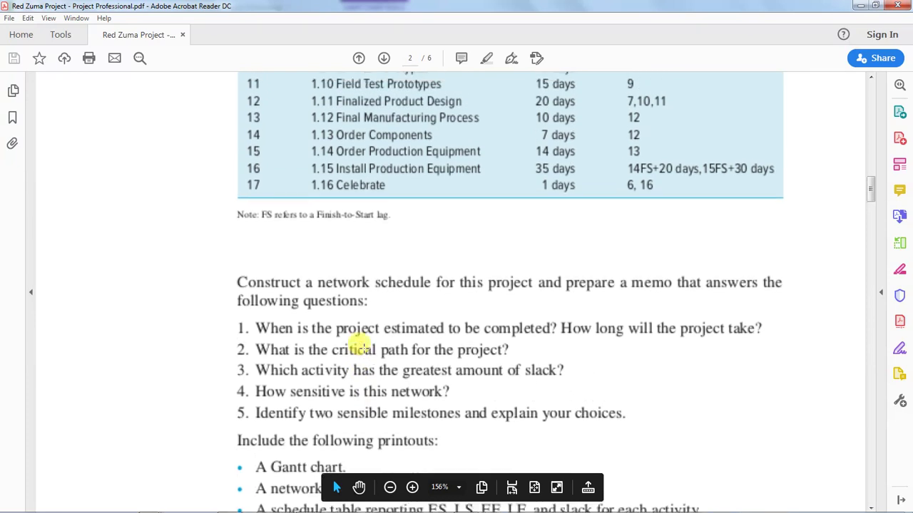
scroll(362, 348, up, 4)
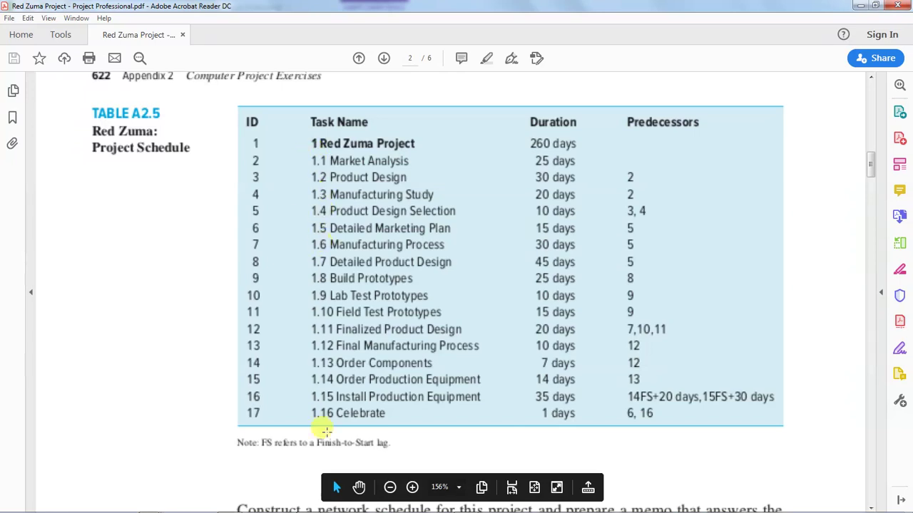
- Return to Project and turn on Outline Number and Slack in the Gantt Chart Format options
mouse_move(315, 505)
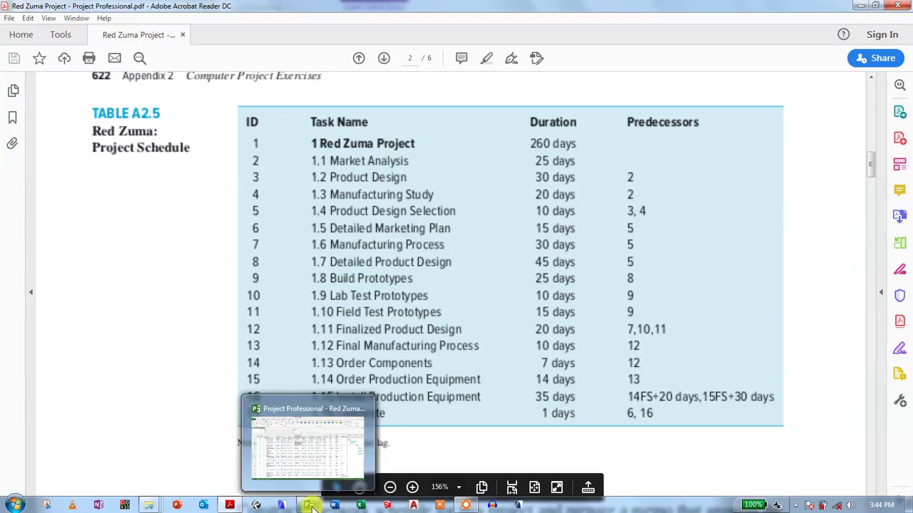
click(315, 460)
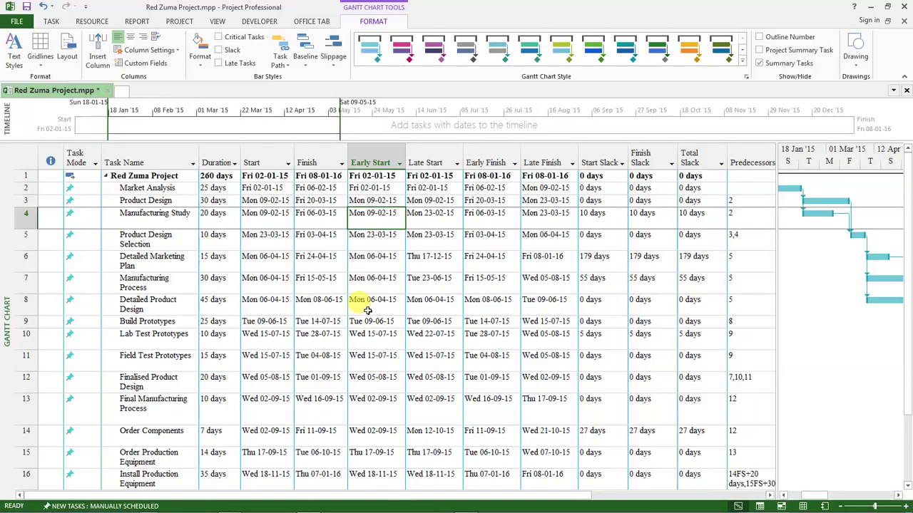
click(365, 21)
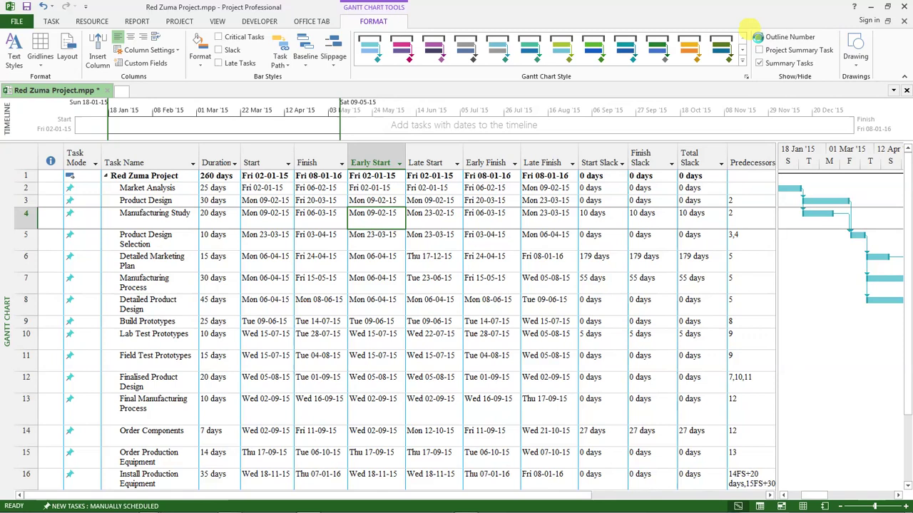
click(759, 38)
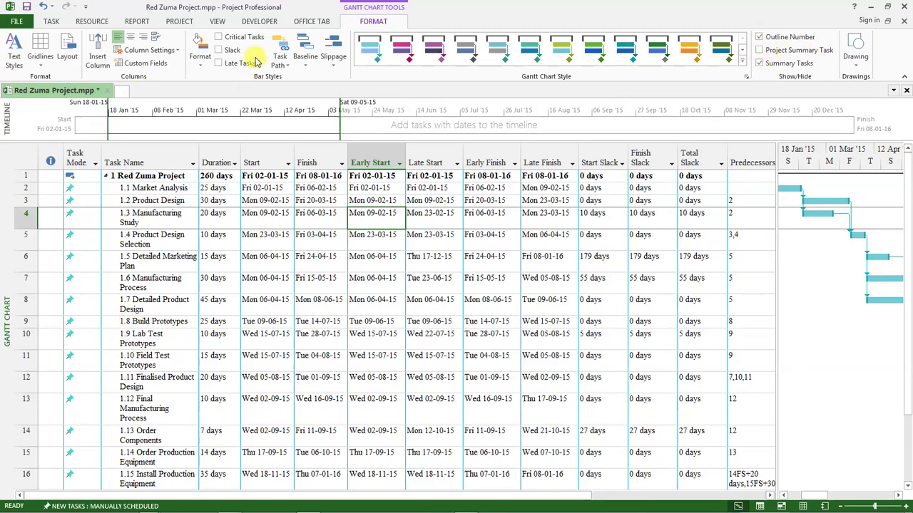
click(218, 50)
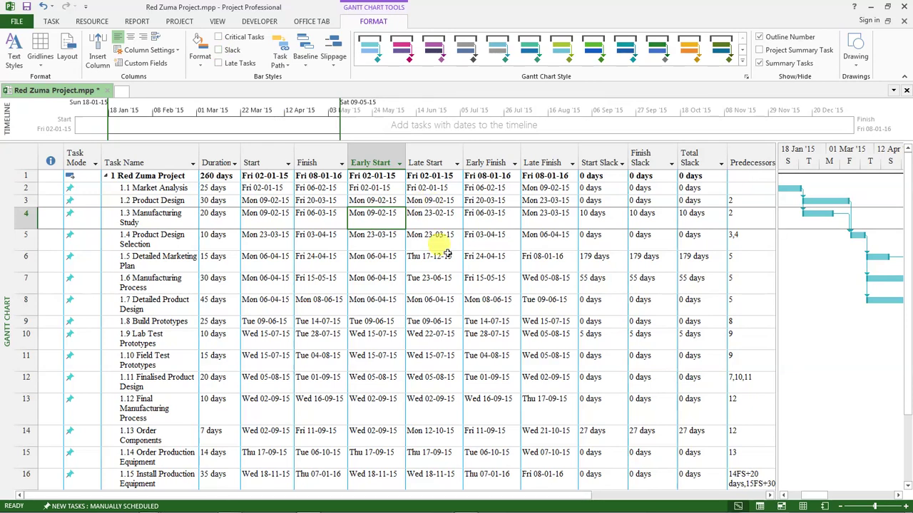
- Save the Red Zuma Project
scroll(377, 257, down, 4)
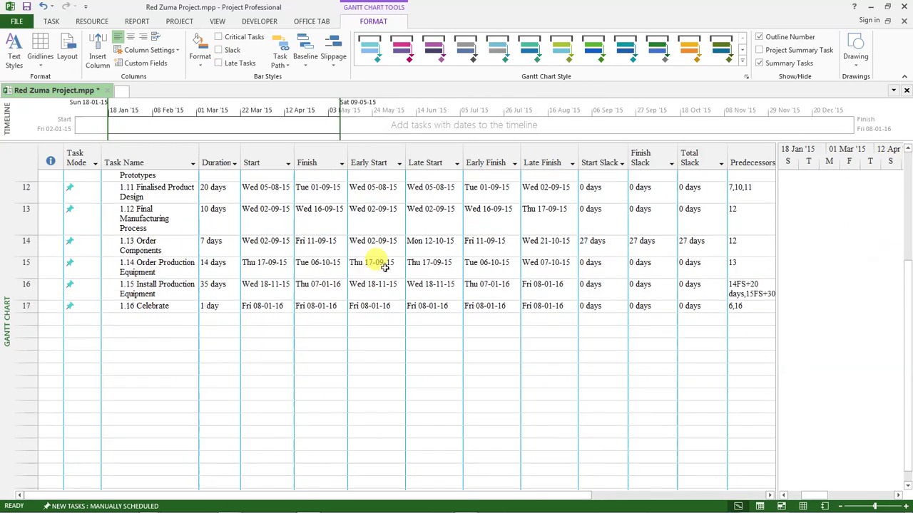
scroll(380, 261, up, 4)
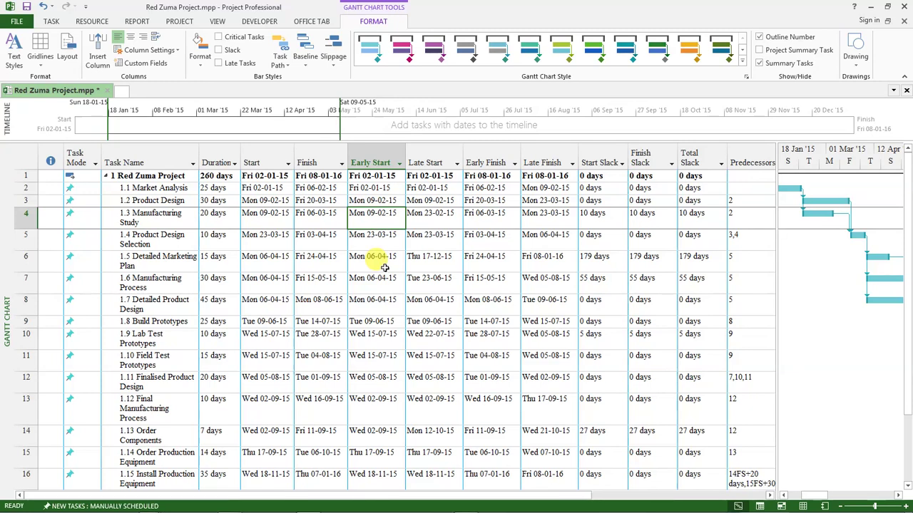
key(ctrl+s)
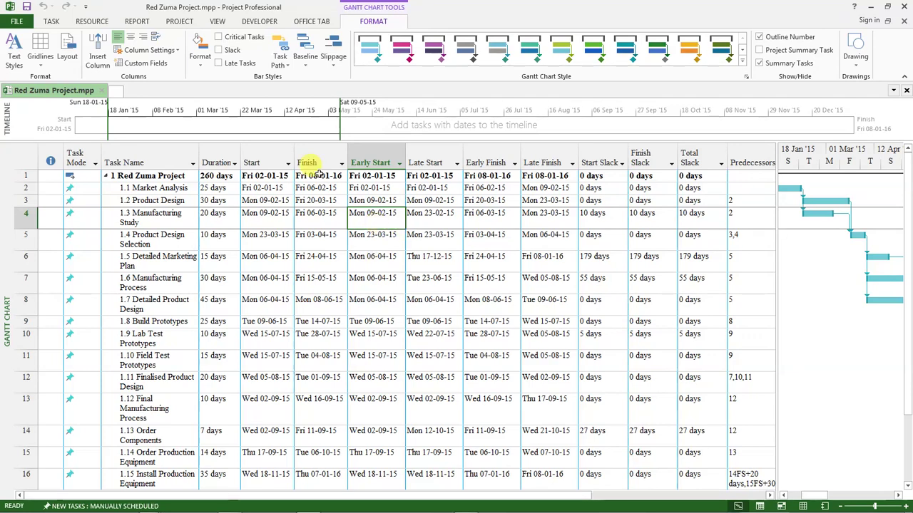
- Switch to a different project view and open the Print preview of the task table
click(49, 23)
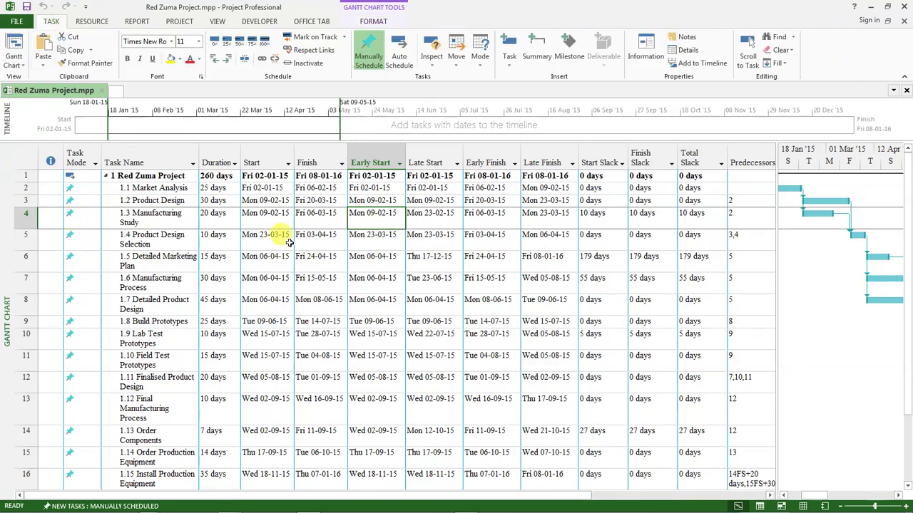
click(17, 64)
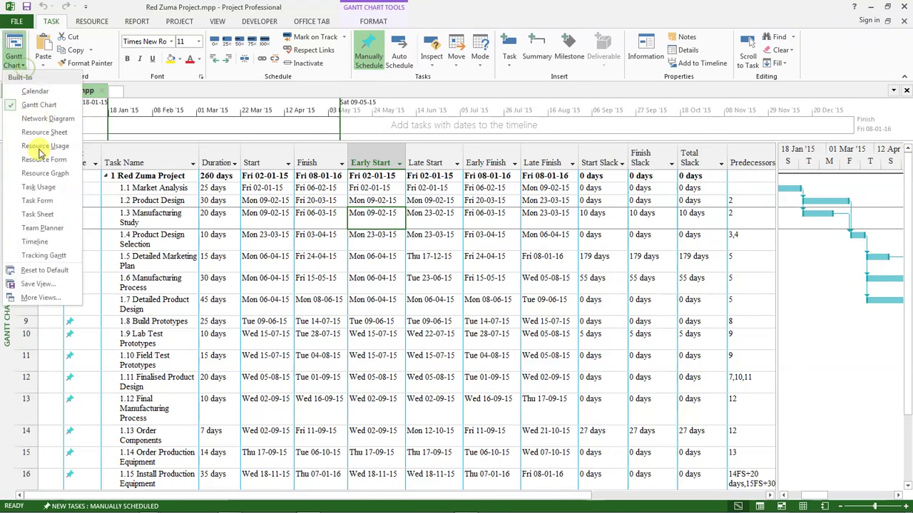
click(37, 105)
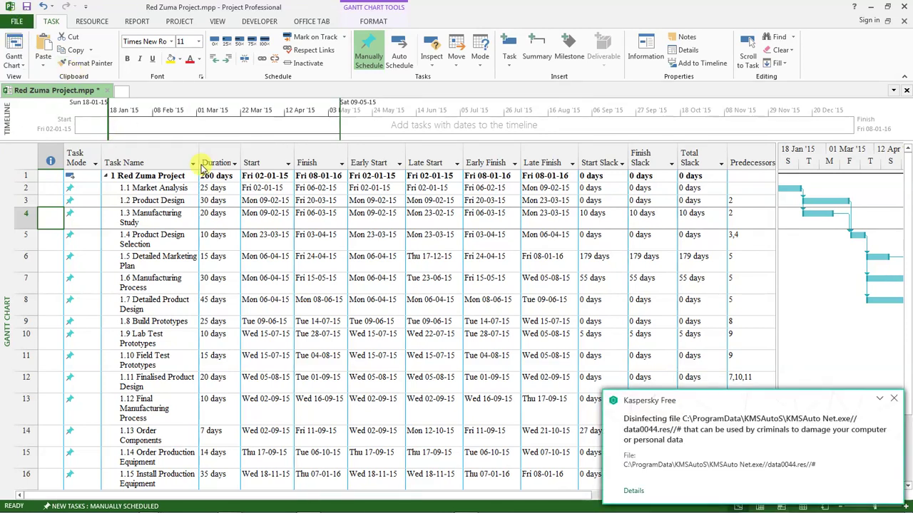
key(alt+f)
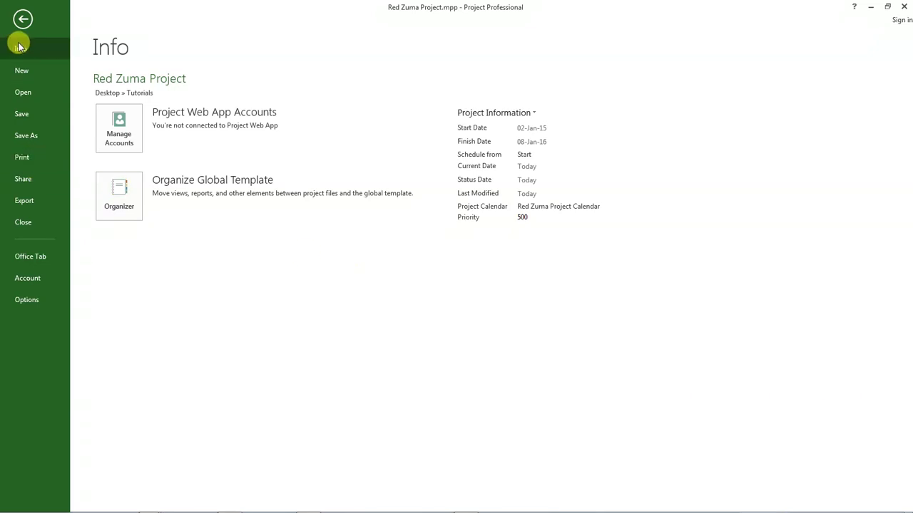
click(22, 158)
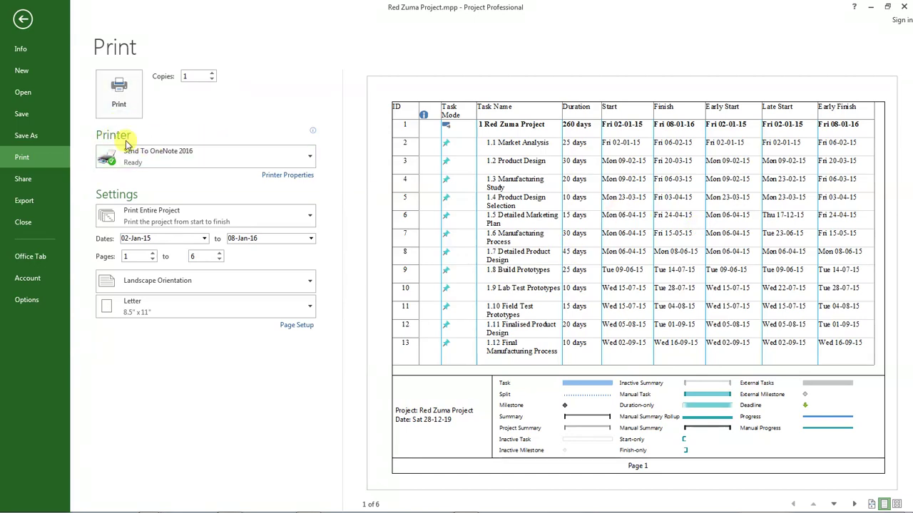
- Choose Bluebeam PDF as the printer
click(230, 162)
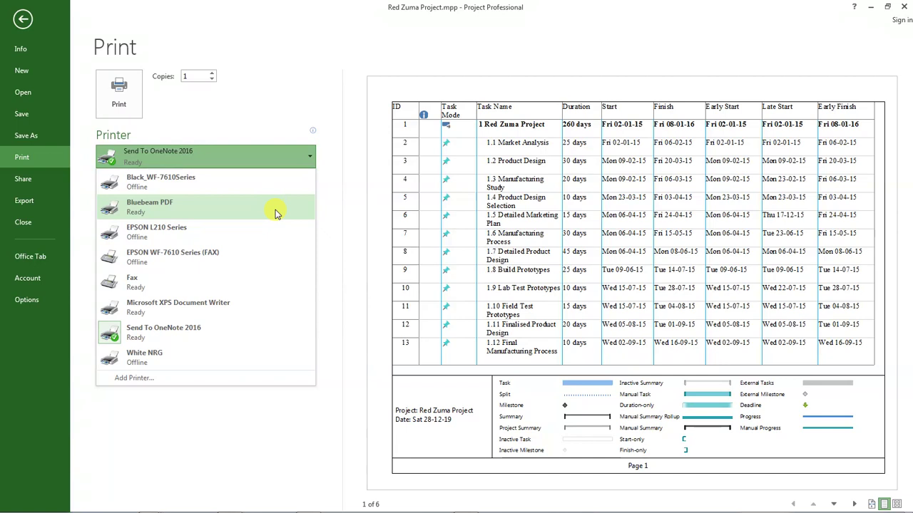
click(150, 205)
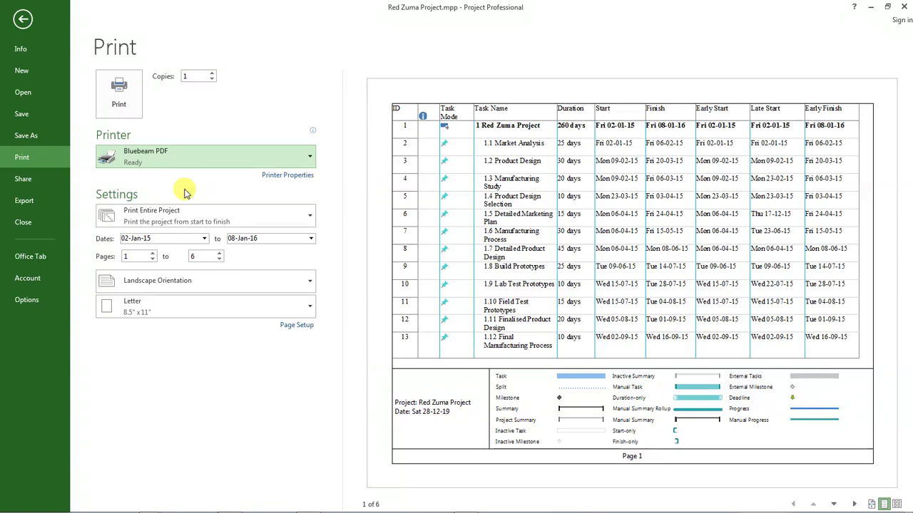
click(170, 160)
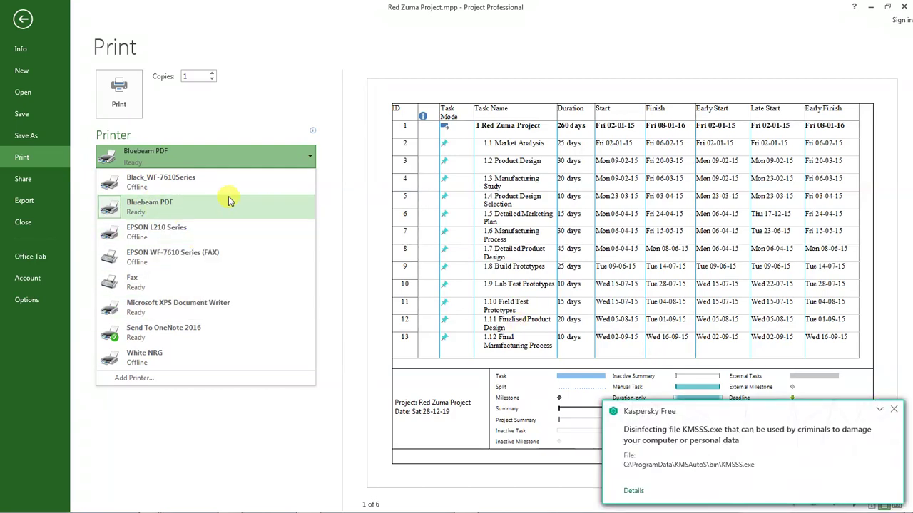
click(157, 210)
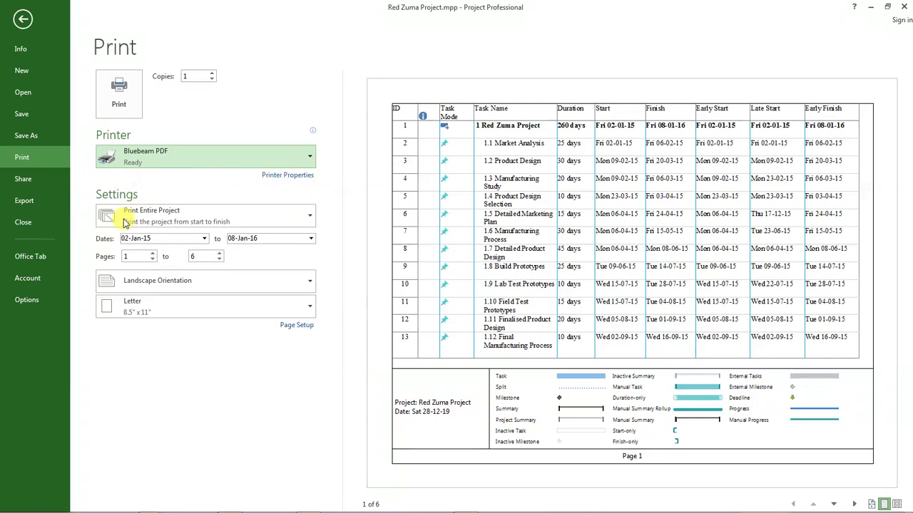
- Keep Print Entire Project and Landscape Orientation
click(270, 220)
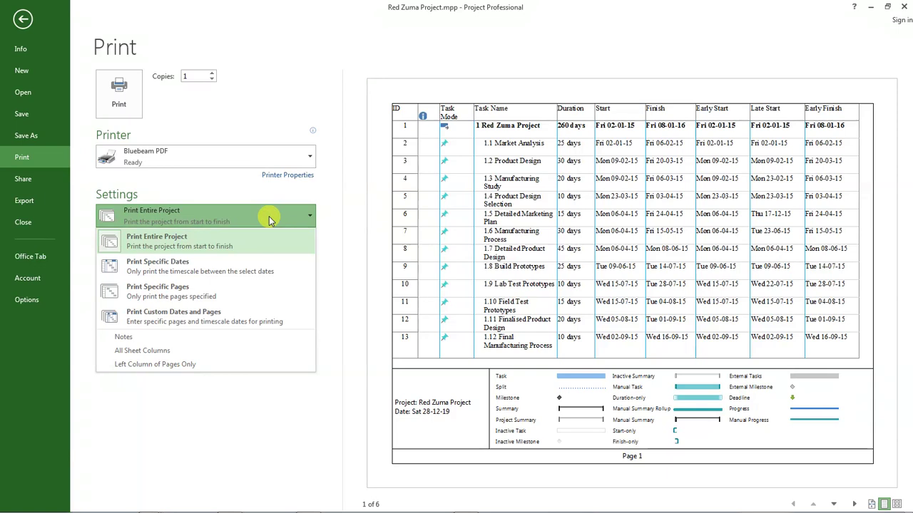
click(154, 243)
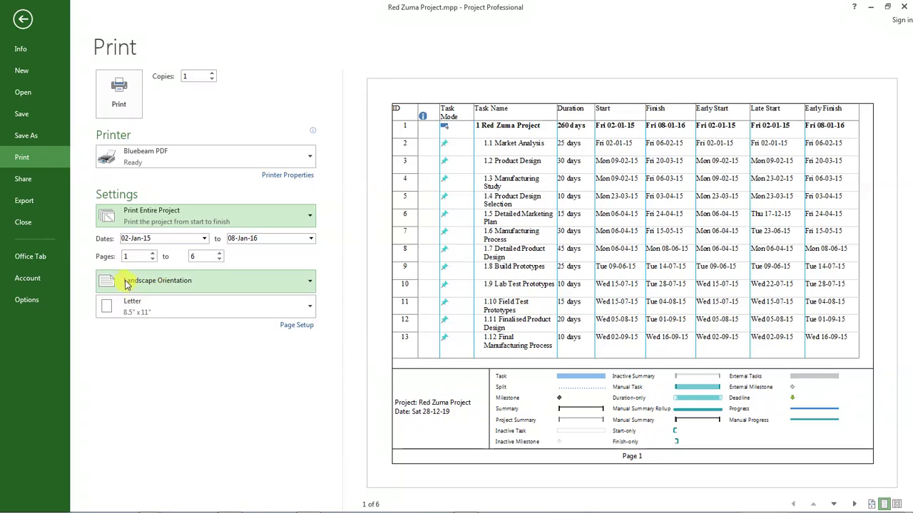
click(303, 284)
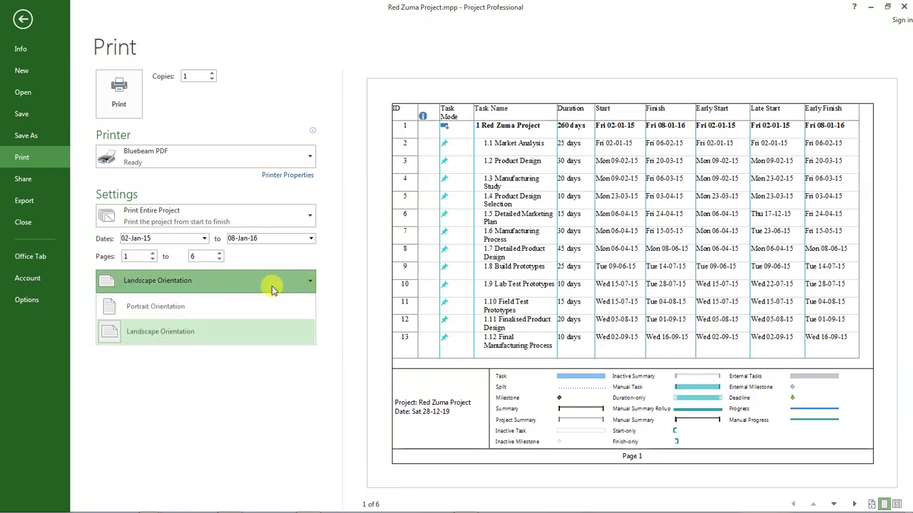
click(149, 328)
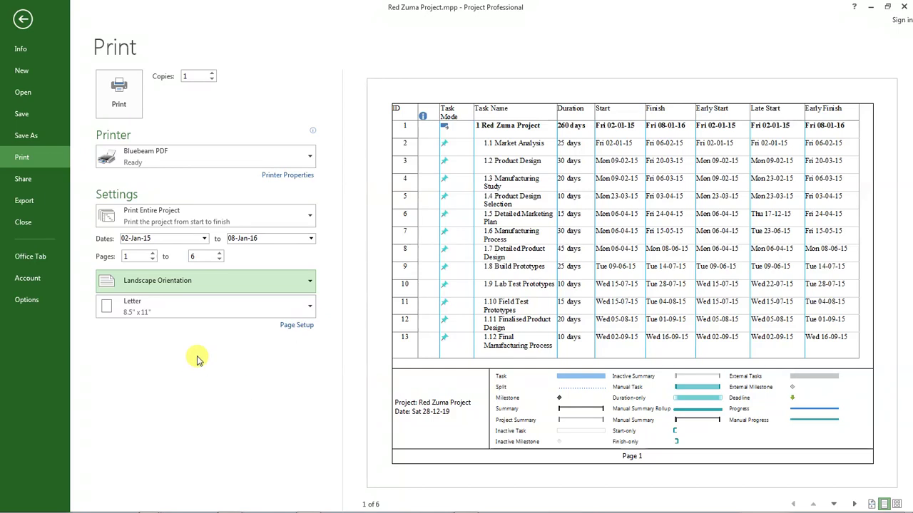
- Set the paper size to ISO_A3 and check the first two preview pages
click(286, 330)
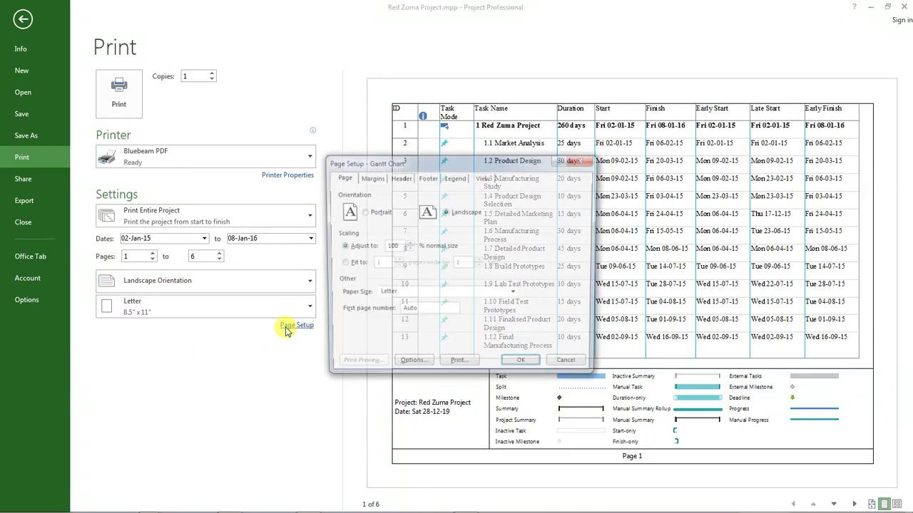
drag(434, 167, 434, 147)
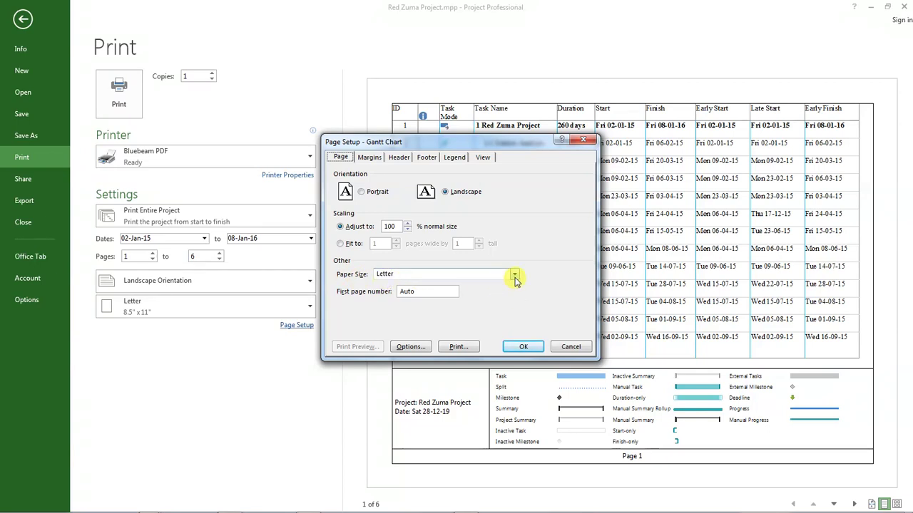
click(515, 280)
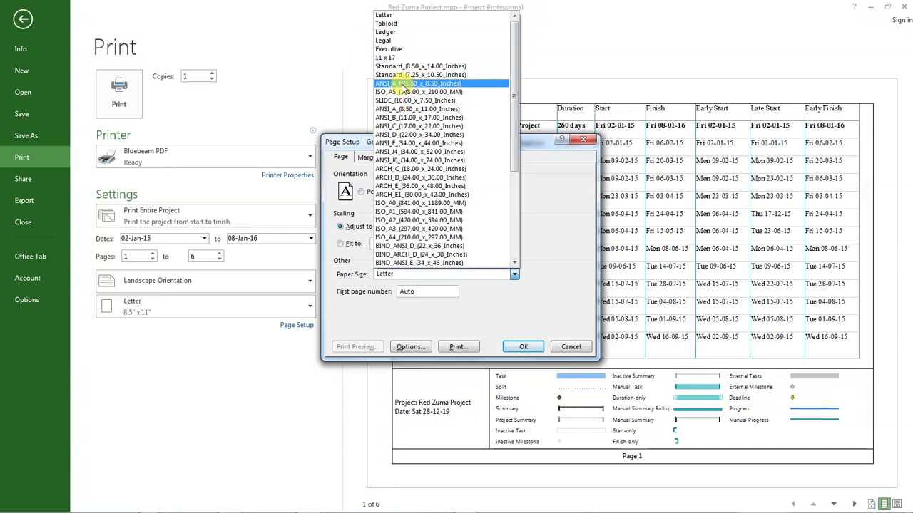
click(403, 232)
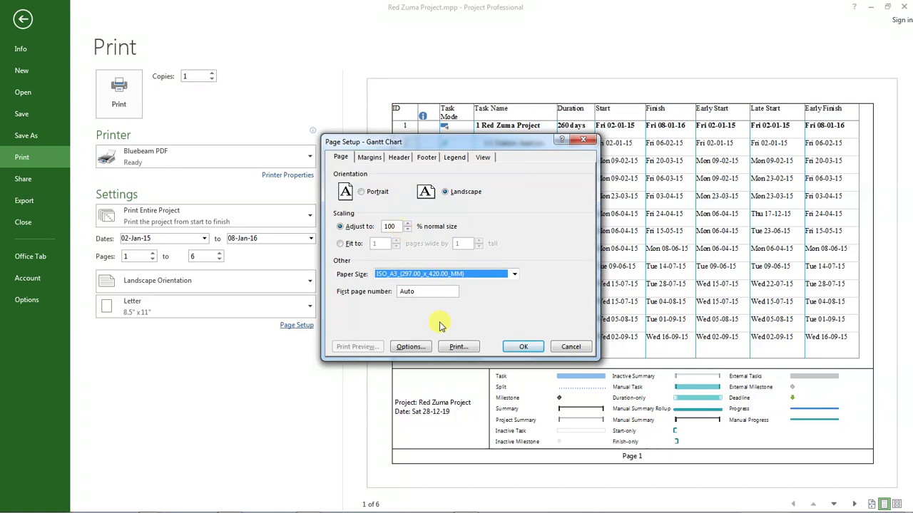
click(522, 347)
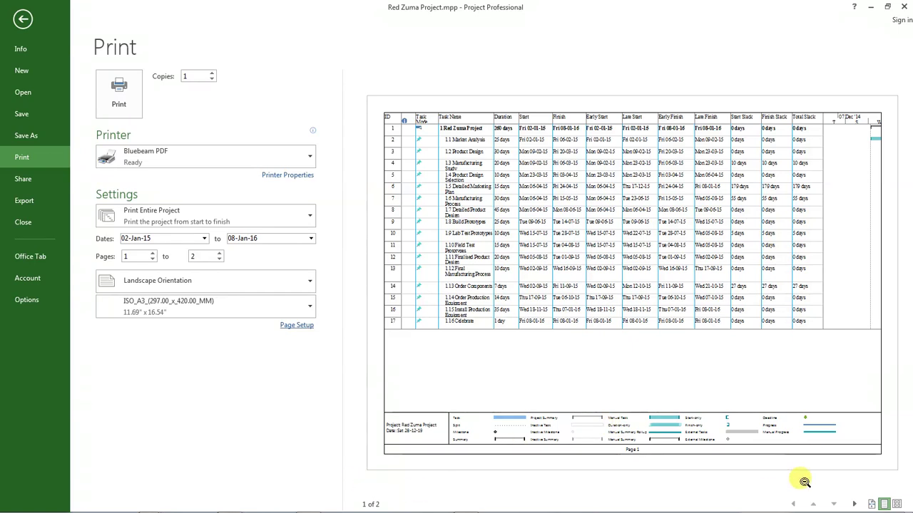
click(854, 504)
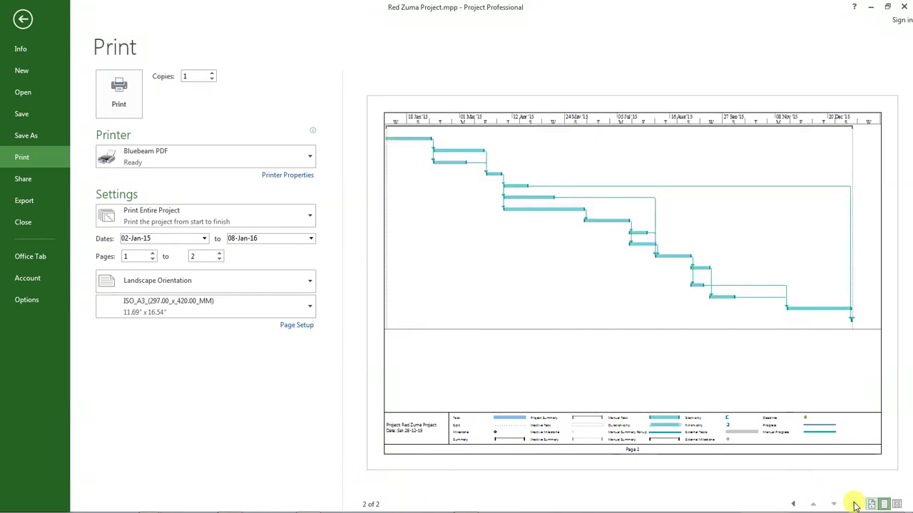
click(793, 504)
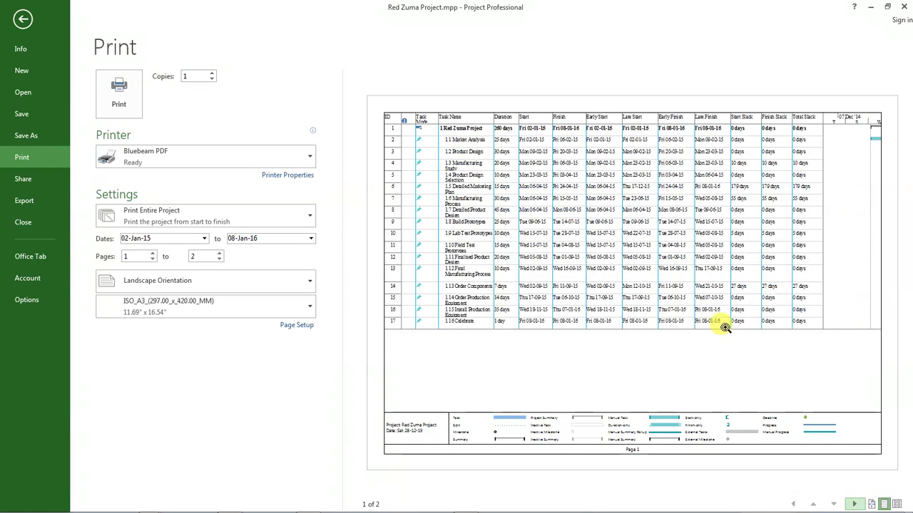
- Change the paper size to ISO_A2 so the chart fits one page, then print it
click(298, 328)
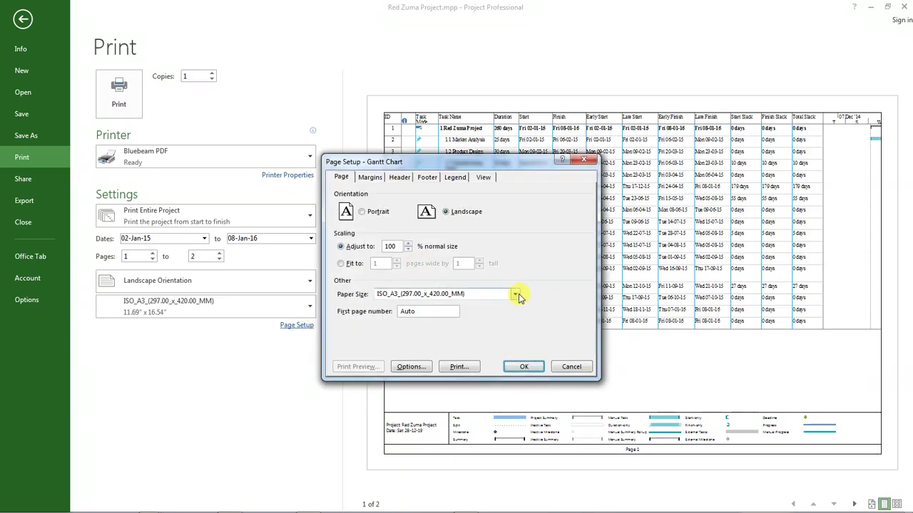
click(517, 296)
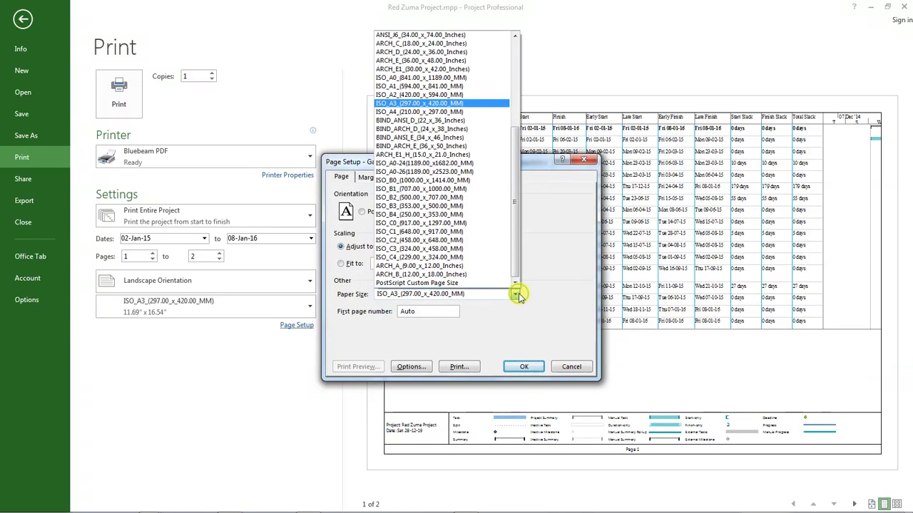
click(397, 96)
click(508, 372)
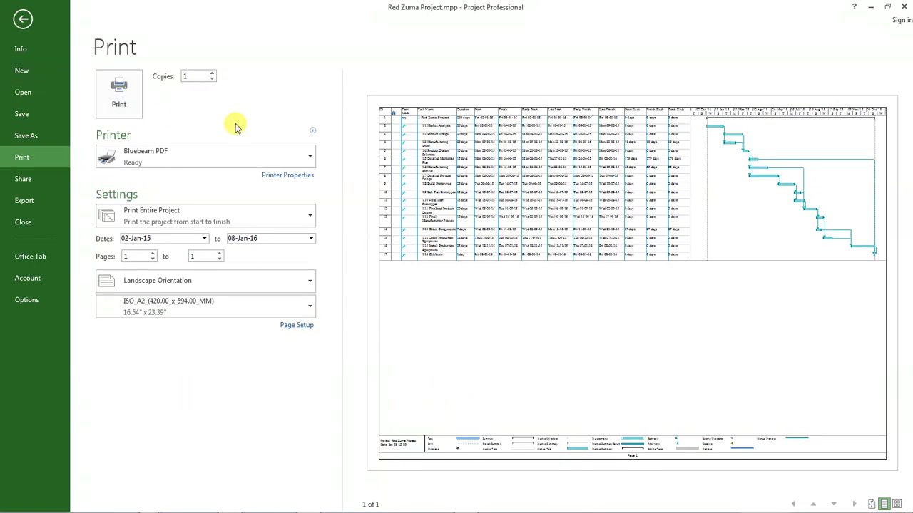
click(119, 98)
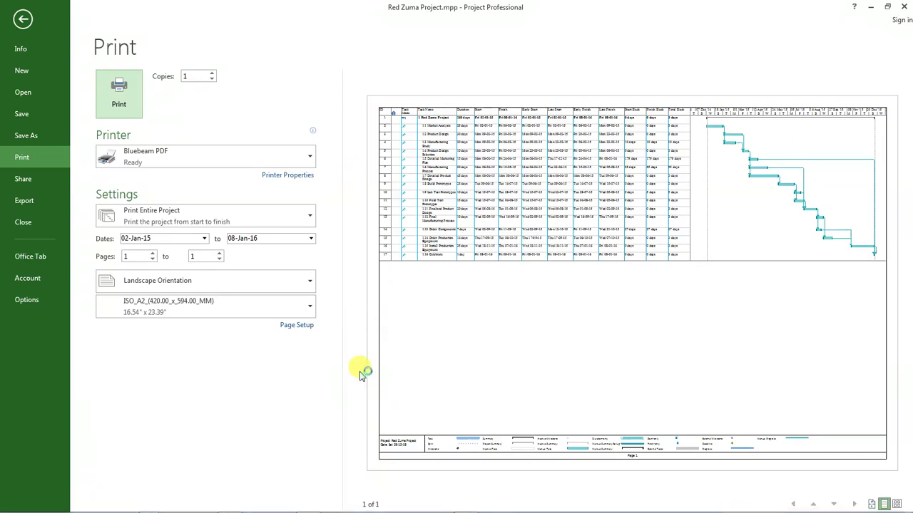
- Save the PDF as 'Gantt Chart - Red Zuma Project.pdf' in Desktop > Tutorials and view it in Acrobat
key(Return)
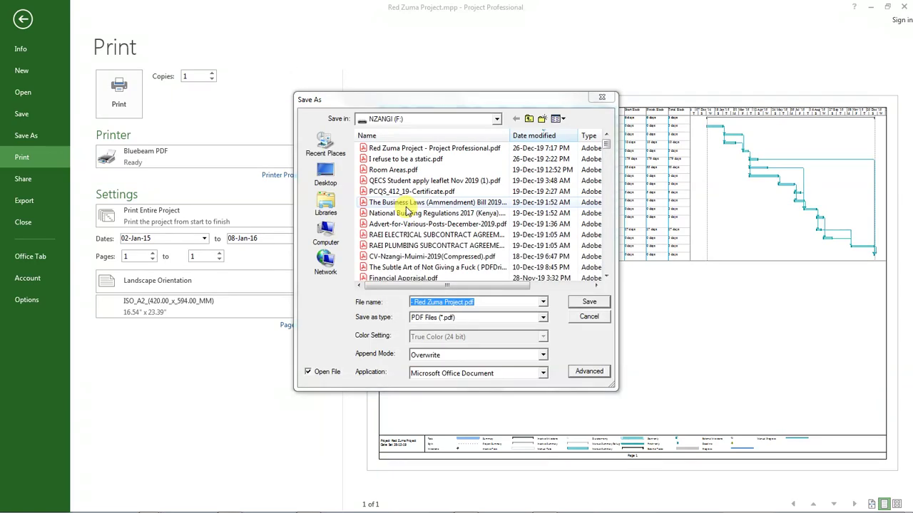
click(413, 303)
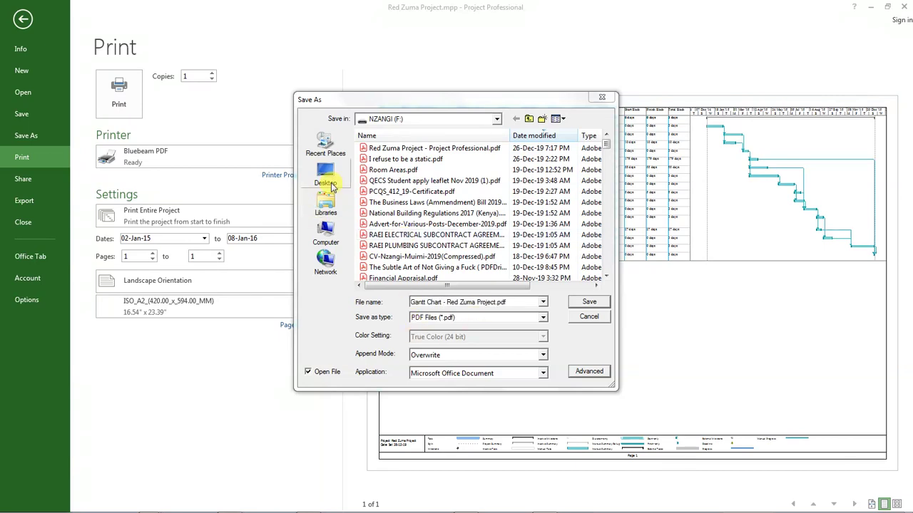
click(327, 178)
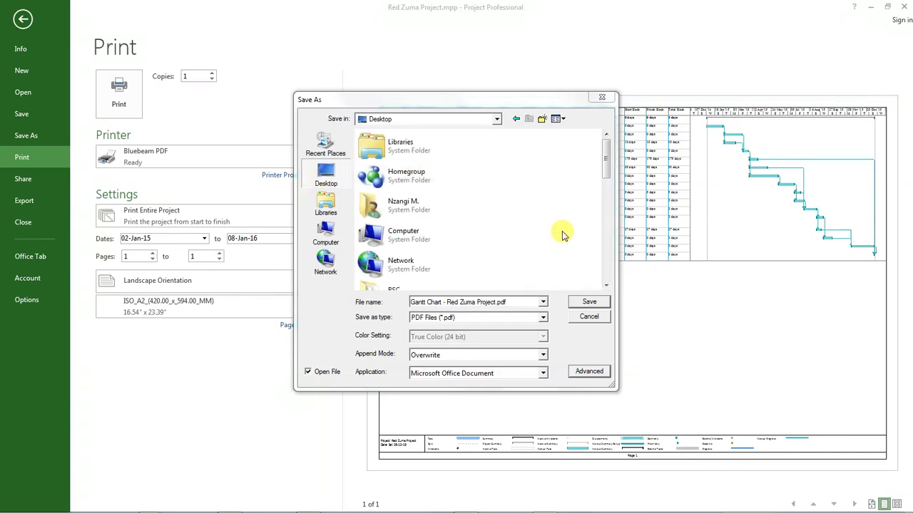
click(606, 285)
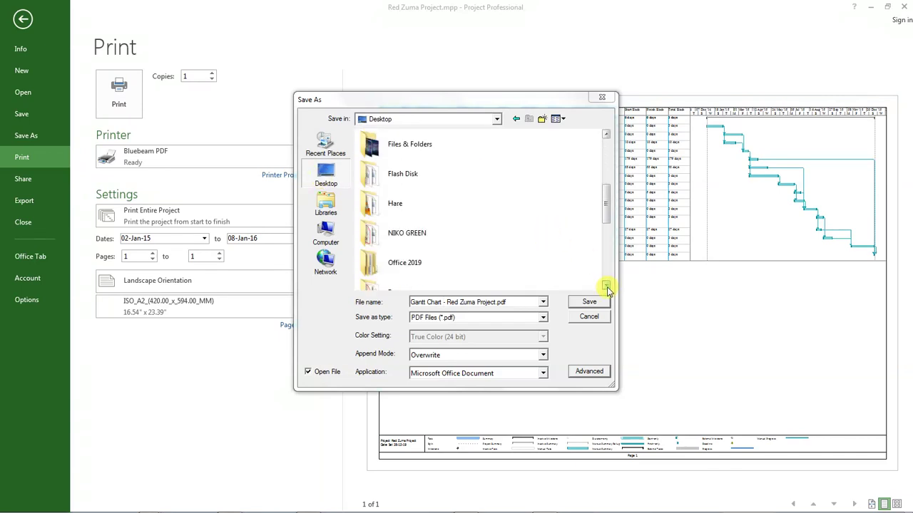
click(606, 285)
click(606, 285)
click(606, 285)
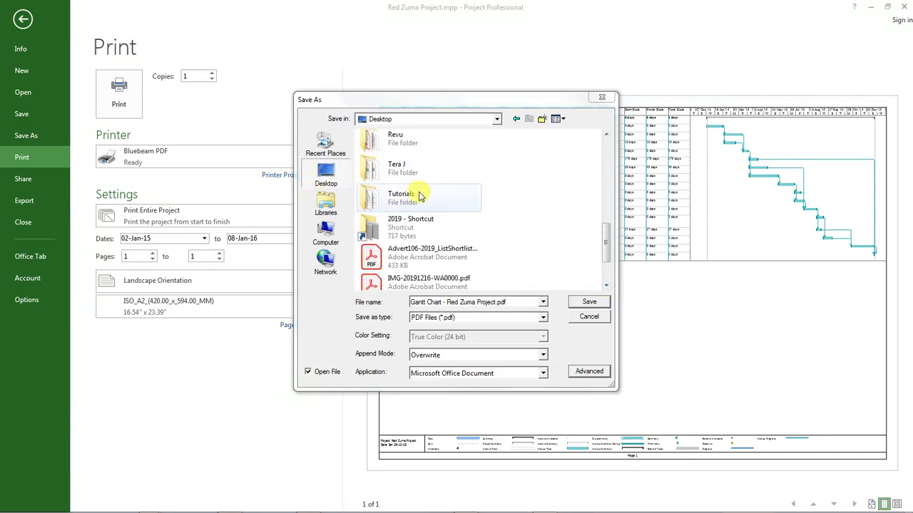
double_click(419, 197)
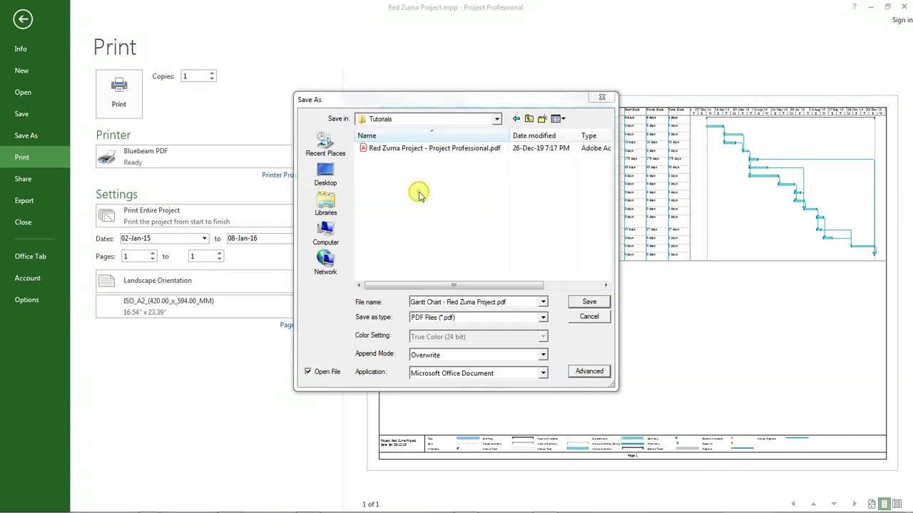
click(589, 303)
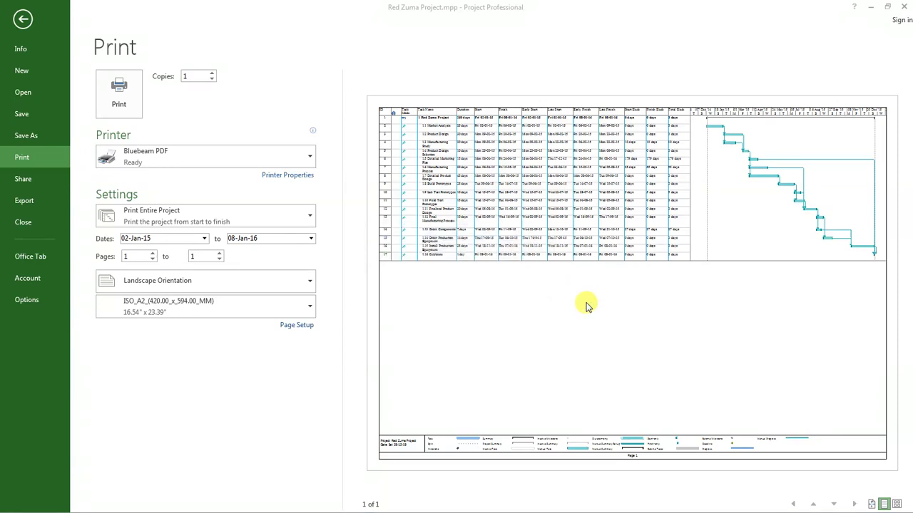
key(alt+Tab)
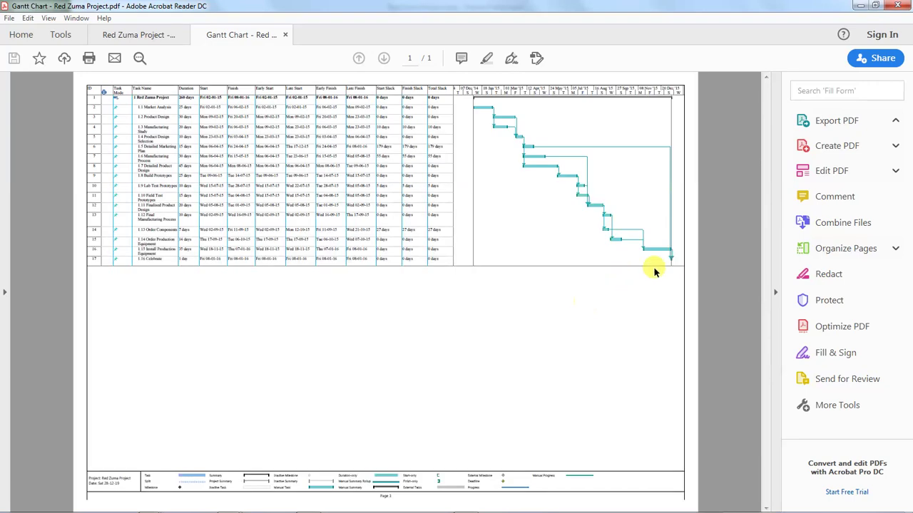
- Fit the Gantt PDF to page width, select '1.1 Market Analysis', then return to Project
click(776, 293)
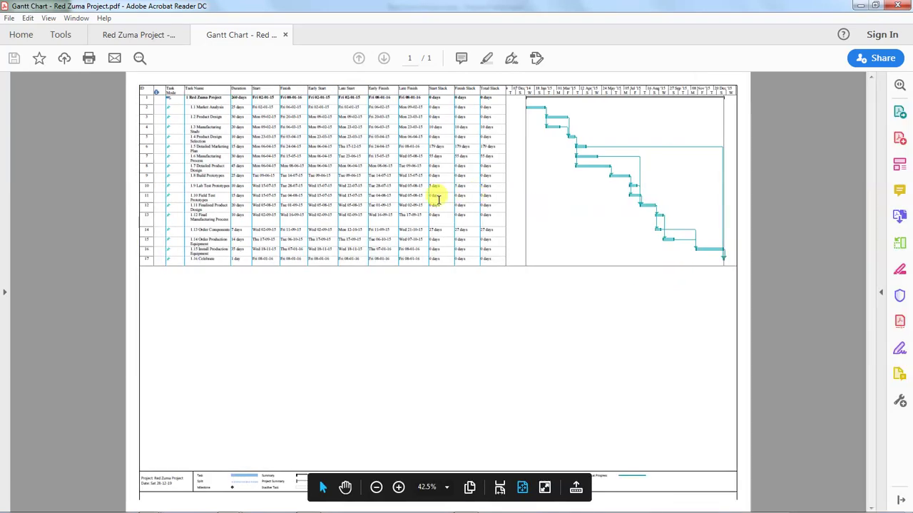
key(ctrl+2)
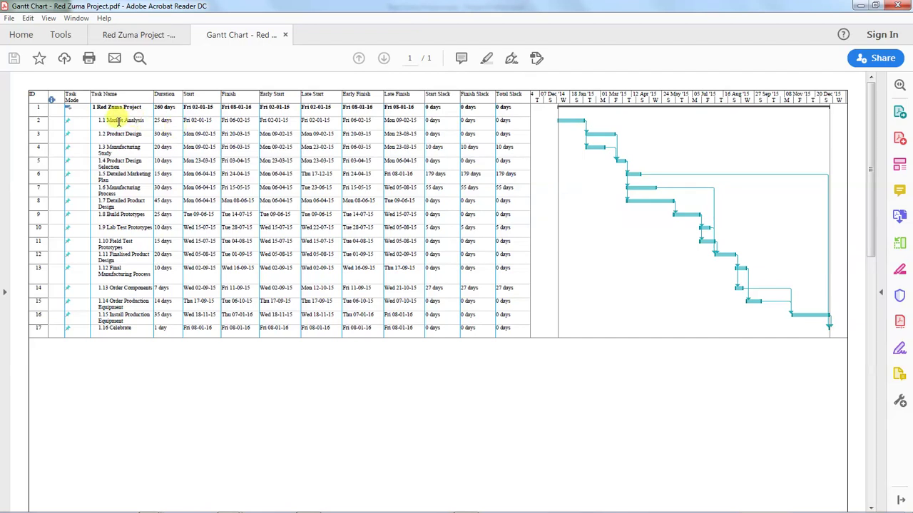
drag(99, 121, 172, 120)
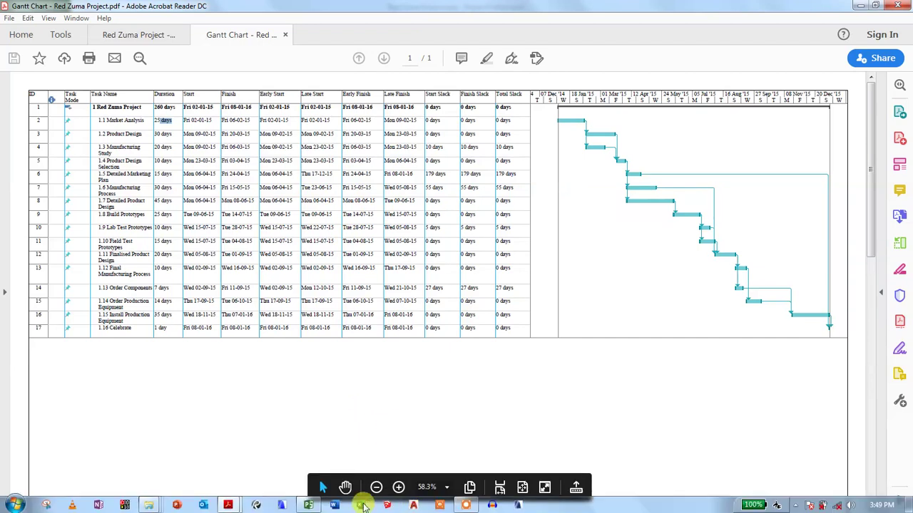
click(310, 505)
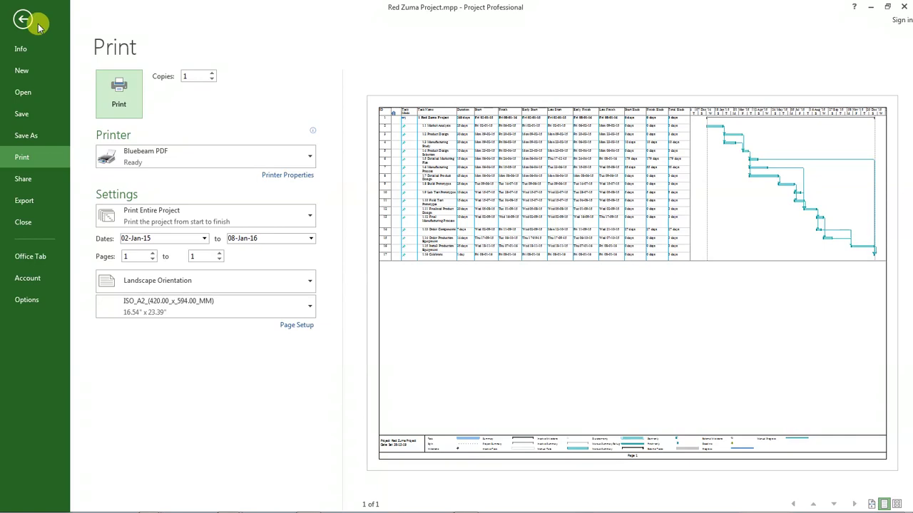
- Leave the Print page and switch the Red Zuma Project to the Network Diagram view
click(24, 20)
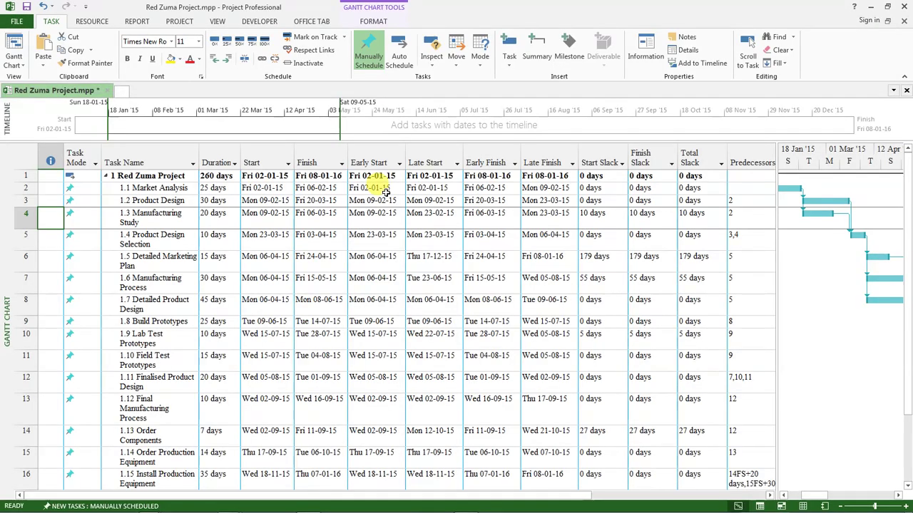
click(375, 259)
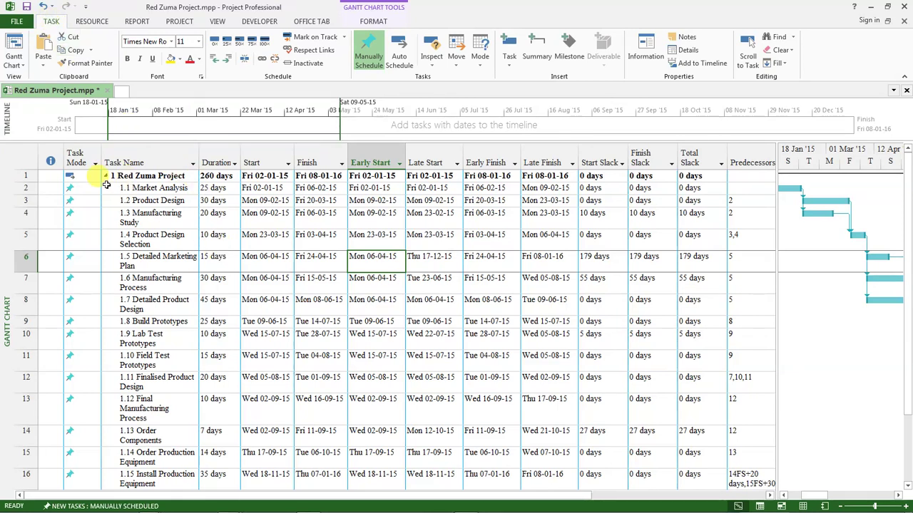
click(22, 68)
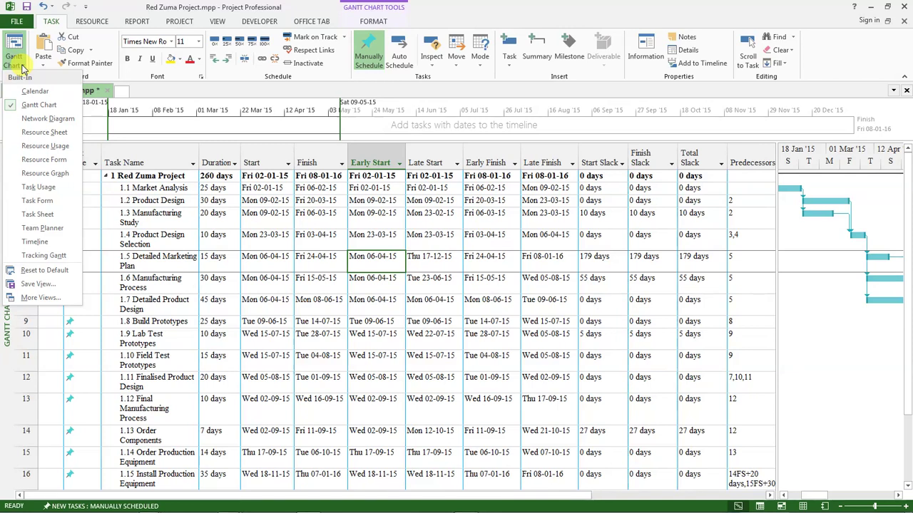
click(47, 119)
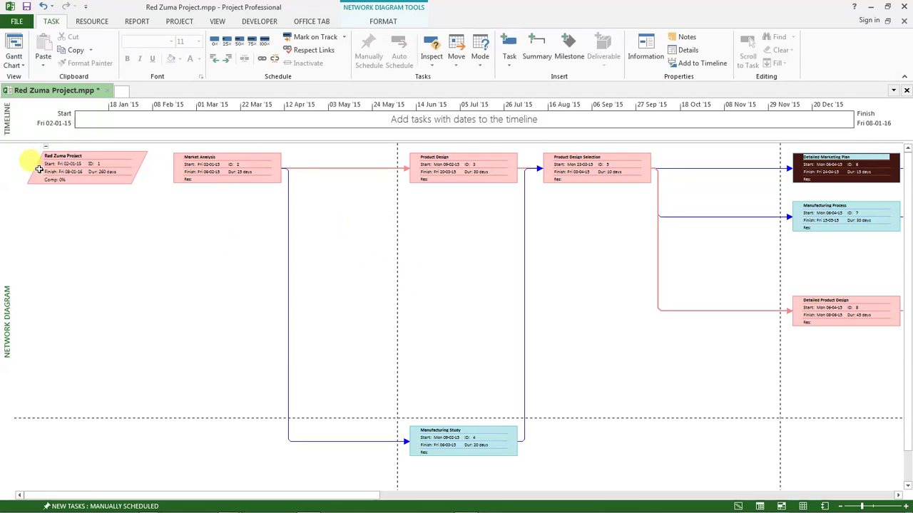
- Inspect the network diagram nodes, then open the Info page showing 02-Jan-15 to 08-Jan-16
mouse_move(122, 169)
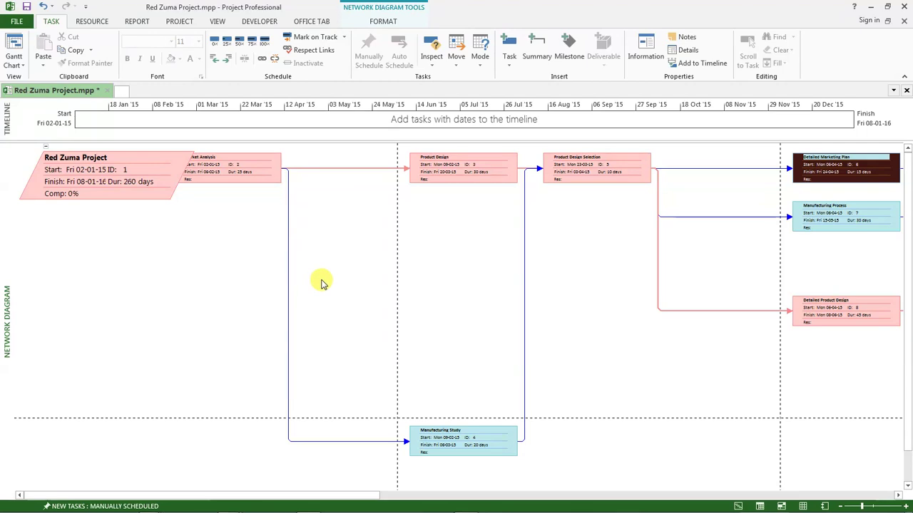
scroll(321, 283, down, 2)
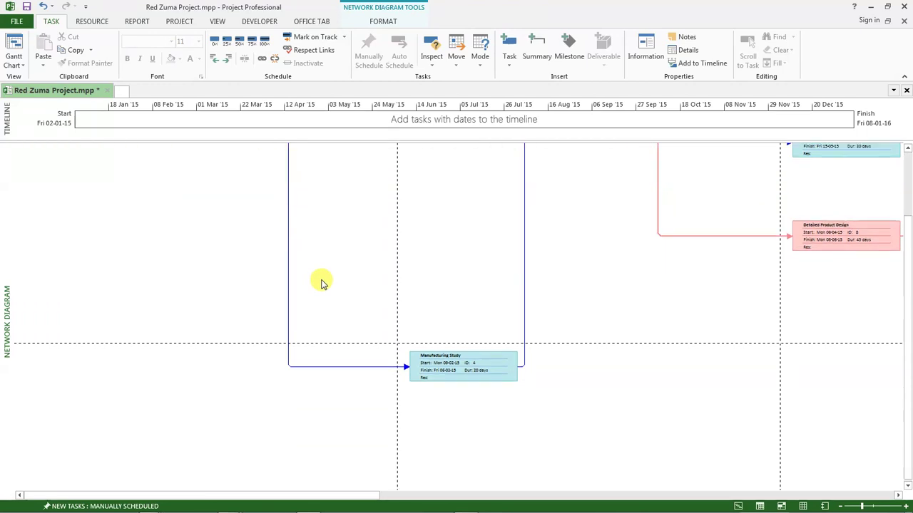
scroll(321, 283, up, 2)
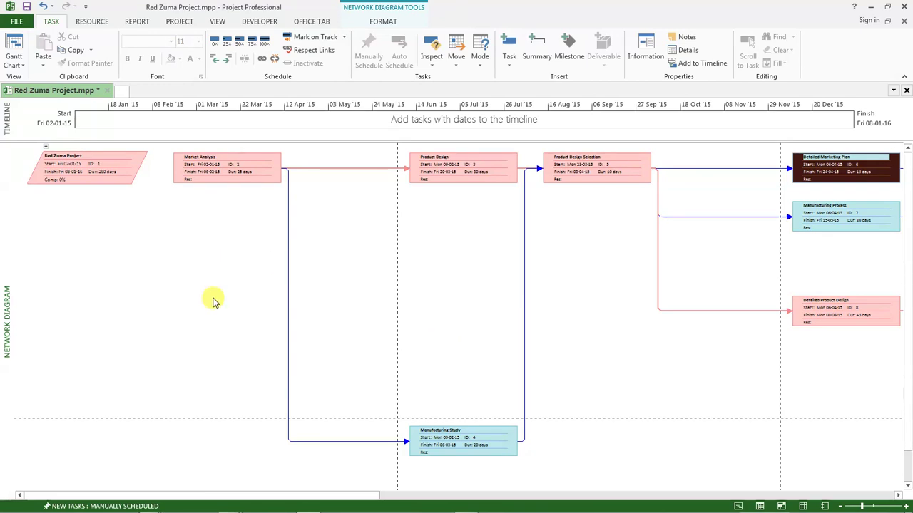
click(16, 22)
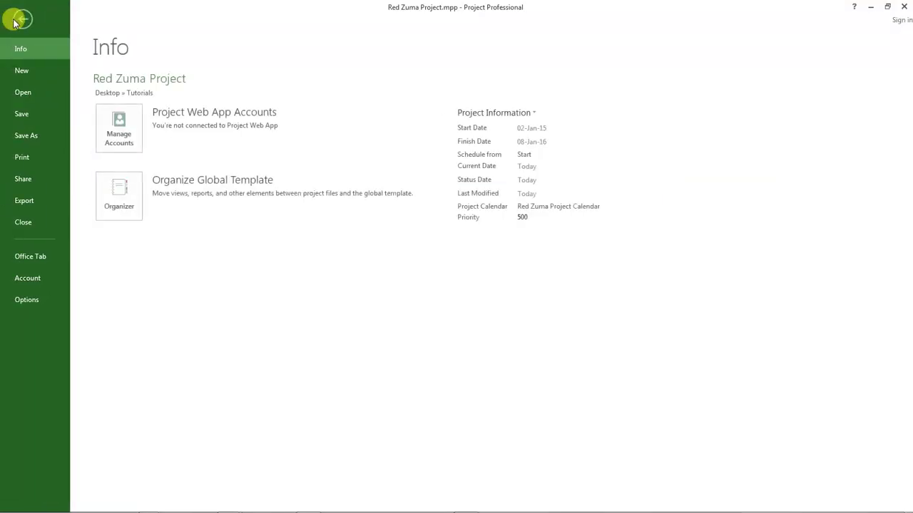
- Preview the Network Diagram for printing: 13 landscape Letter pages to Bluebeam PDF
click(22, 158)
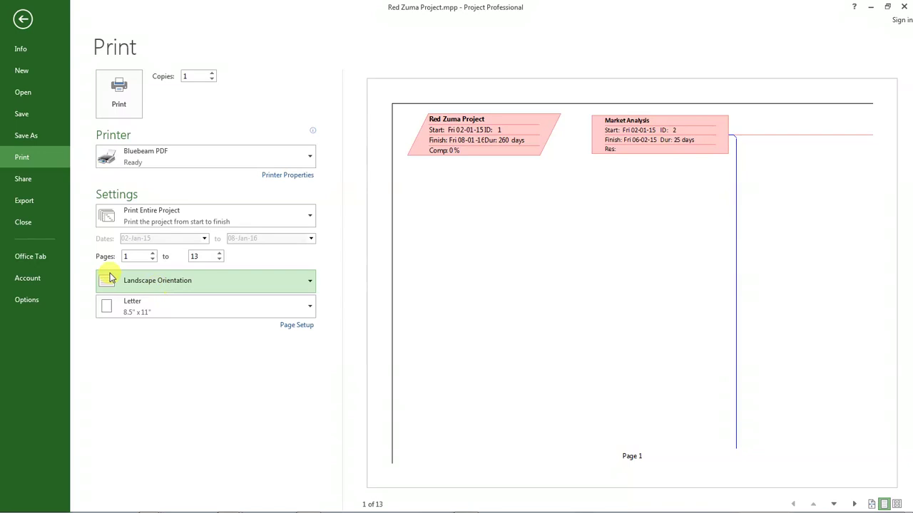
- Set the network diagram's paper size to ISO_A3 in Page Setup
click(285, 327)
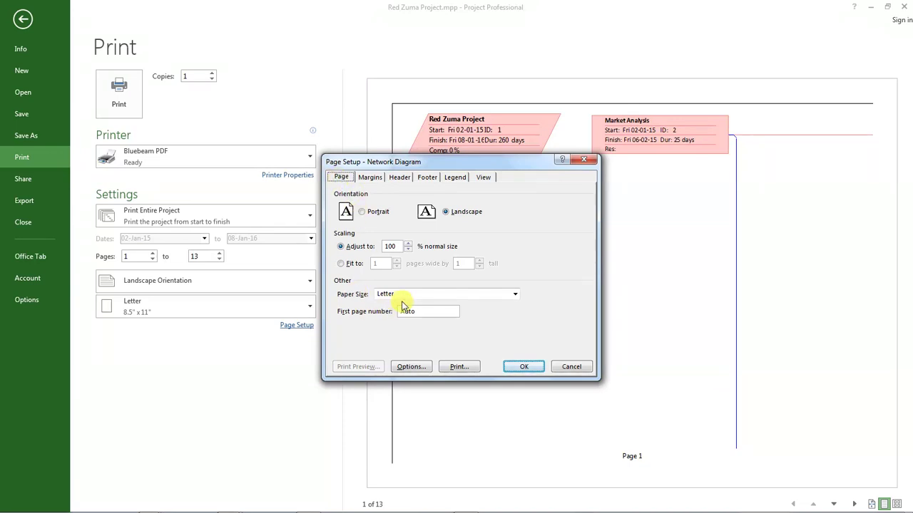
click(515, 295)
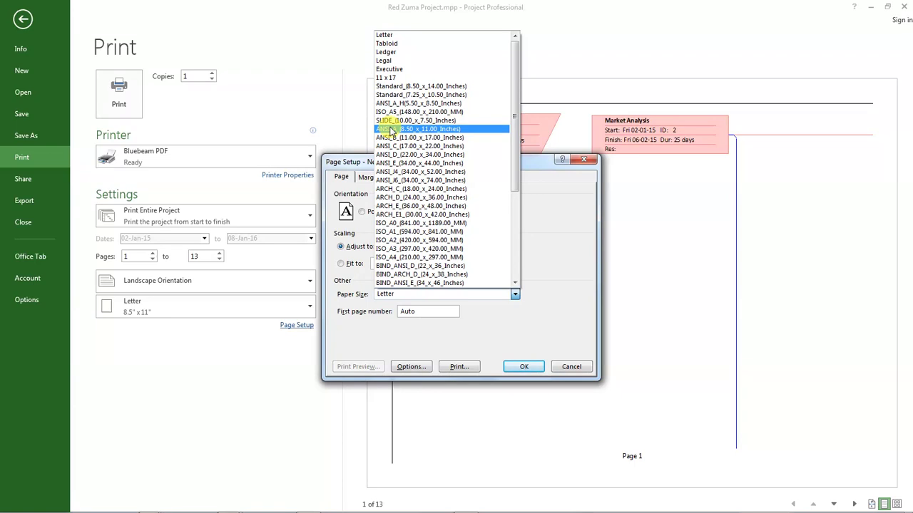
click(404, 249)
click(523, 368)
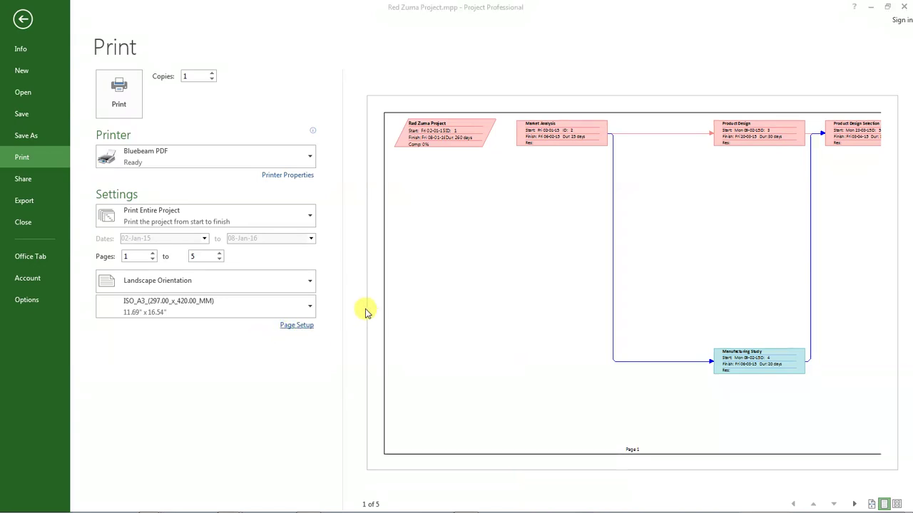
- Change the paper size to ISO_A2, reducing the preview to 4 pages
click(296, 326)
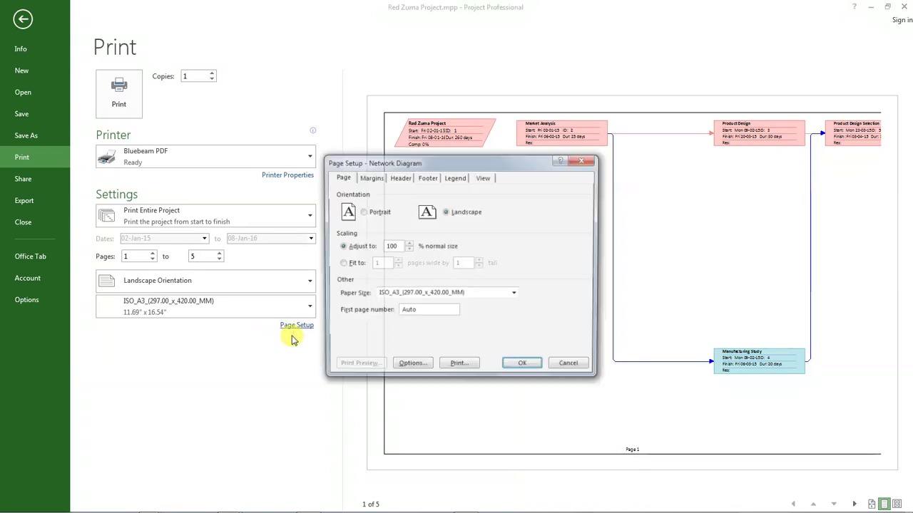
click(513, 295)
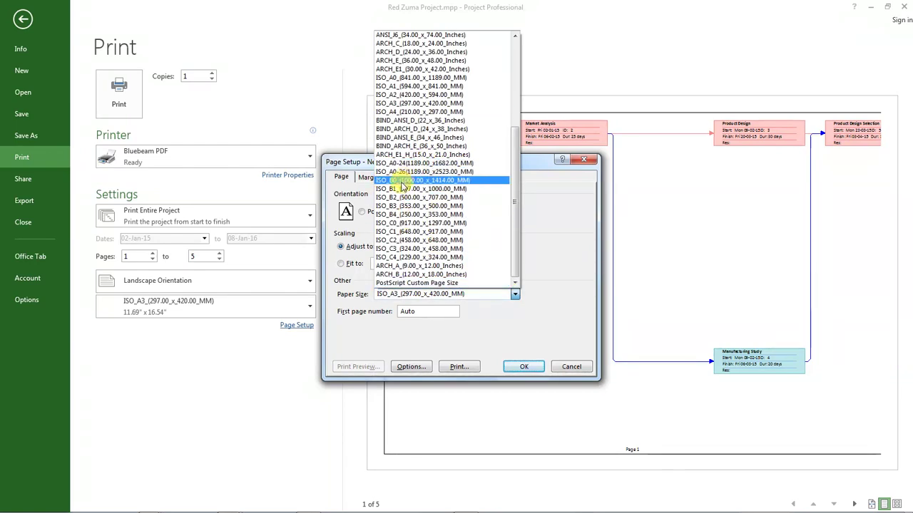
click(402, 95)
click(523, 366)
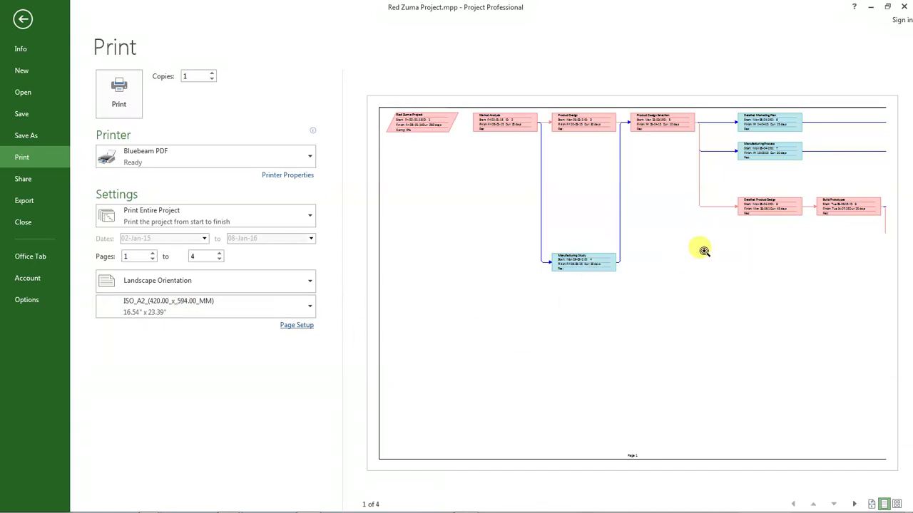
click(659, 284)
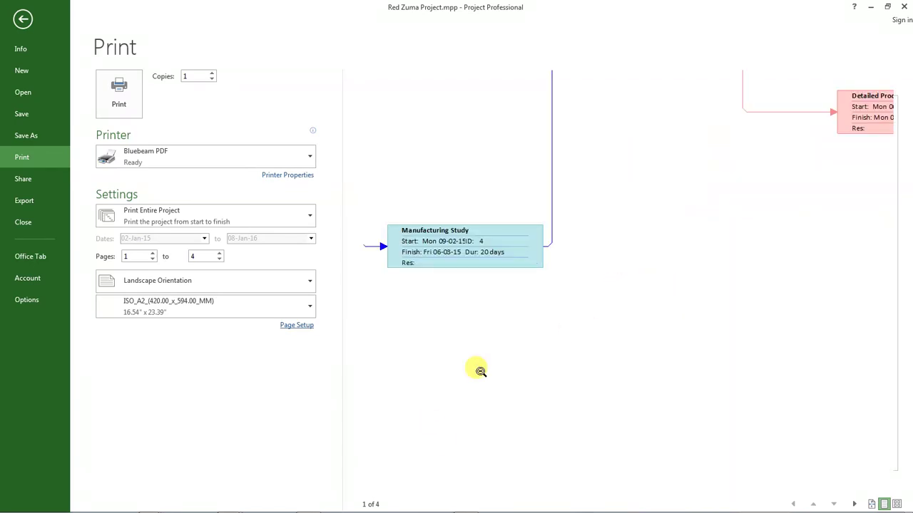
click(554, 336)
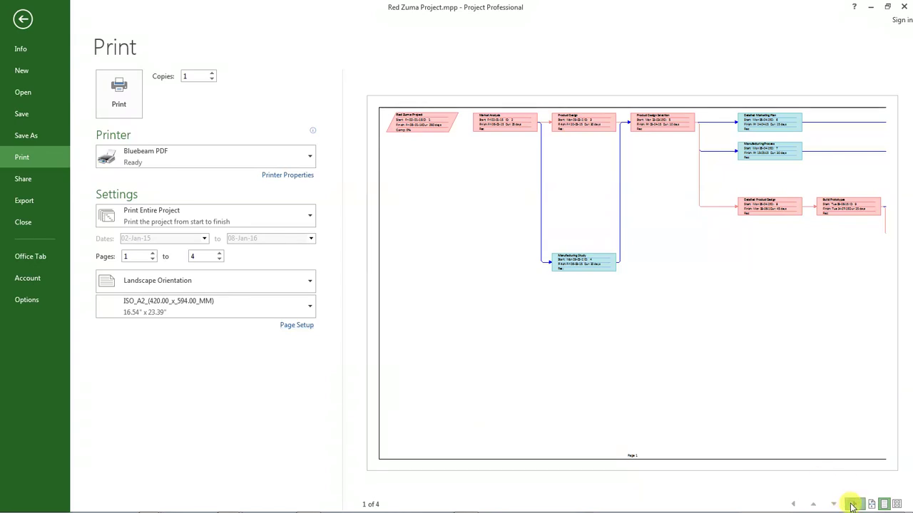
click(852, 505)
click(851, 505)
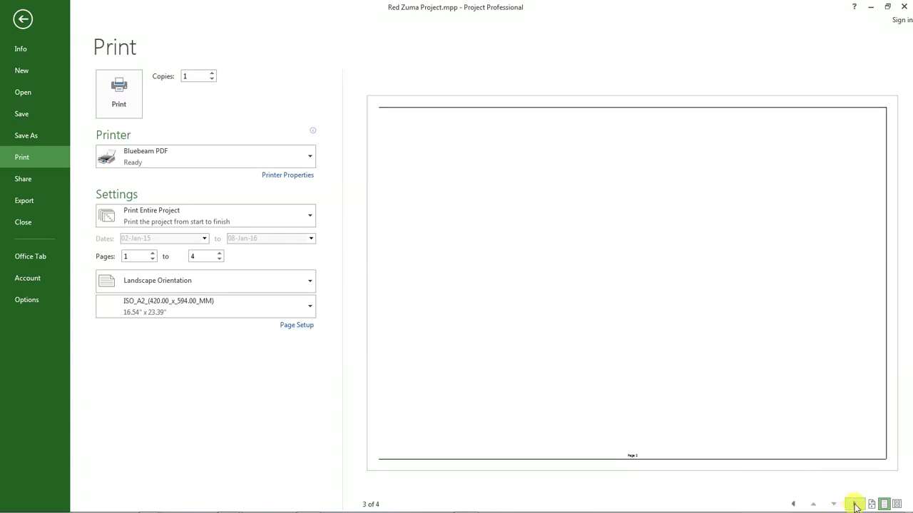
click(855, 505)
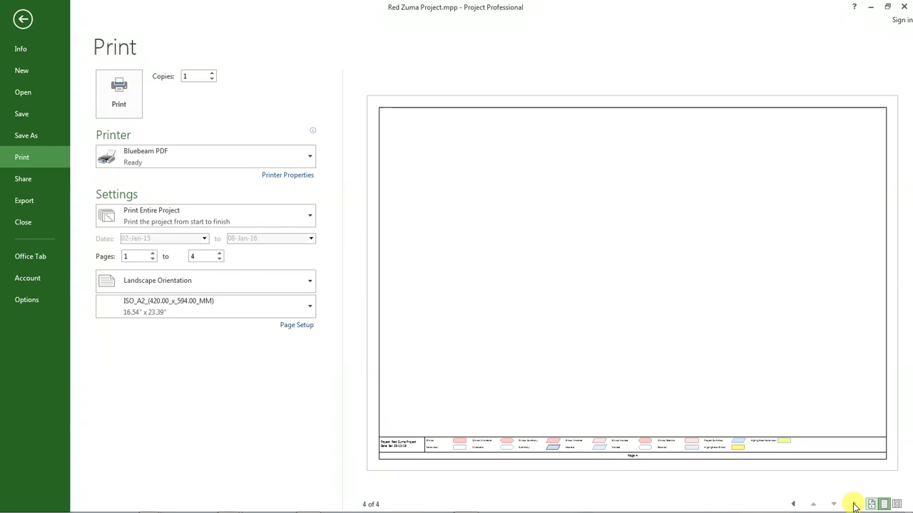
click(793, 505)
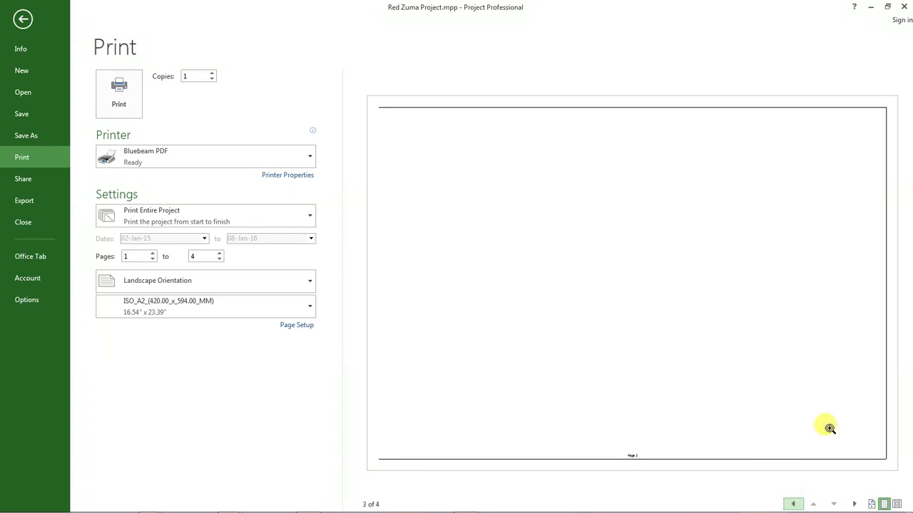
click(855, 505)
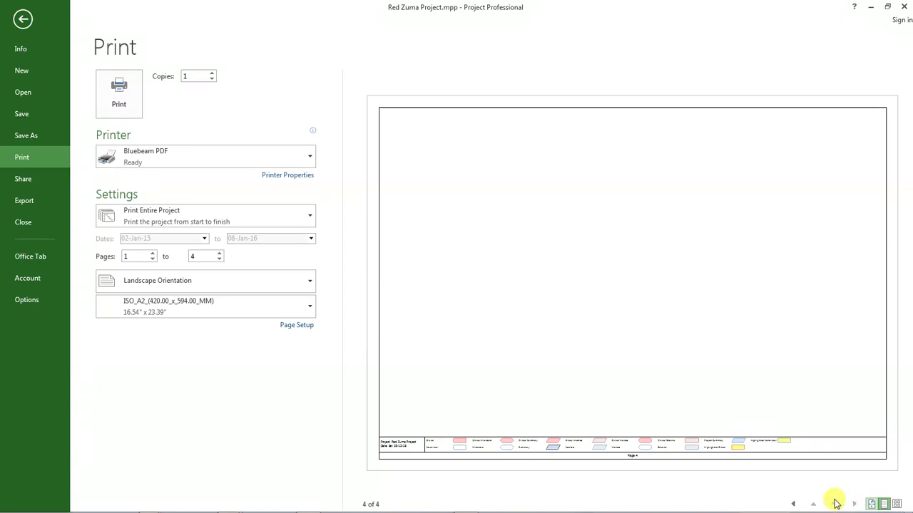
click(794, 505)
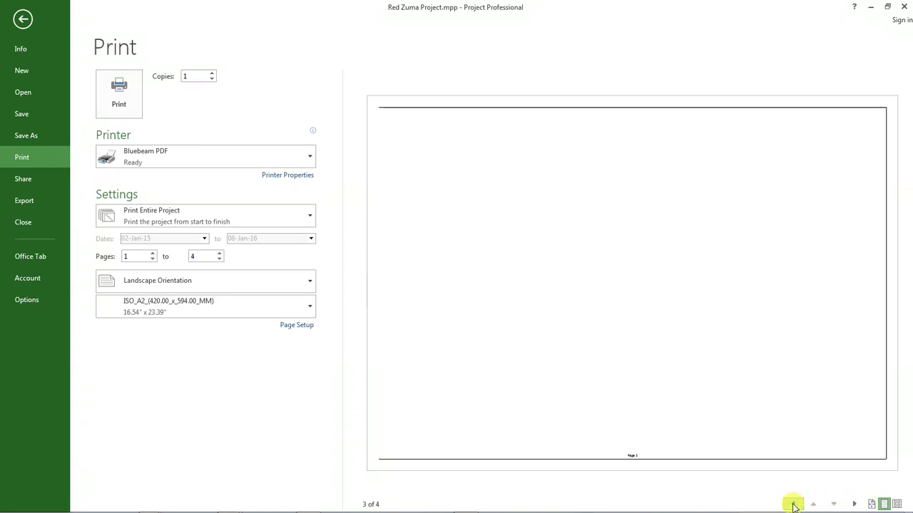
click(794, 504)
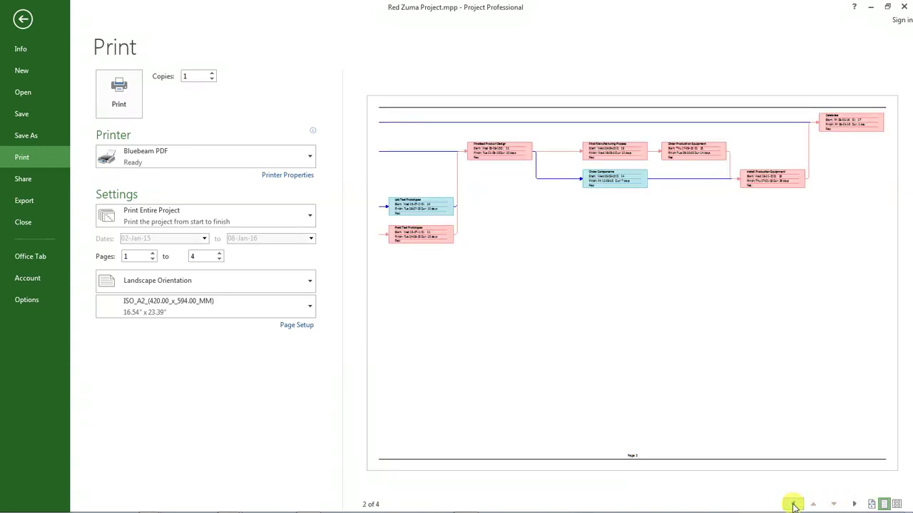
click(794, 504)
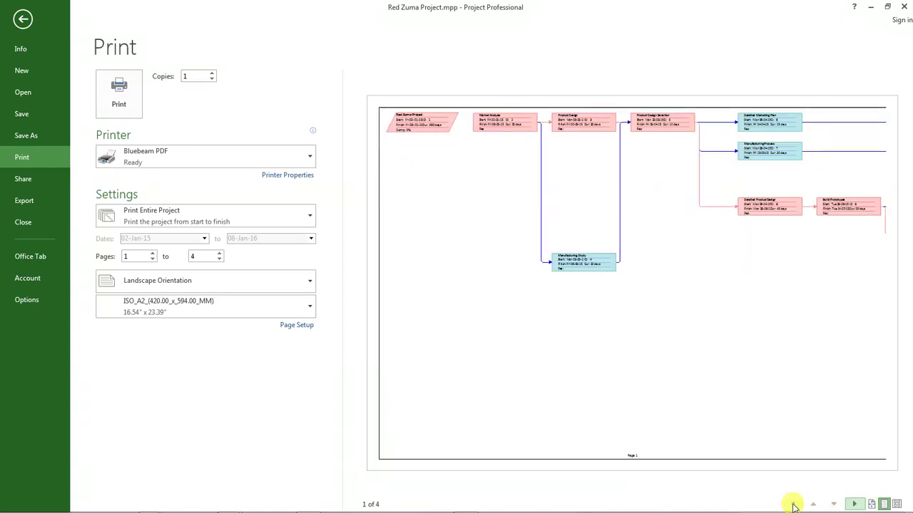
click(298, 326)
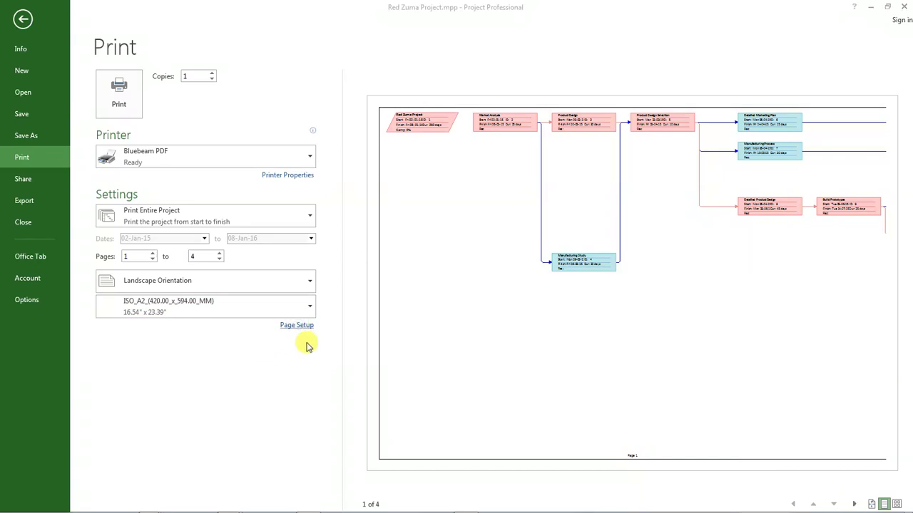
- Switch the paper size to ISO_A3 and check preview pages 2 to 4, ending on the legend
click(483, 294)
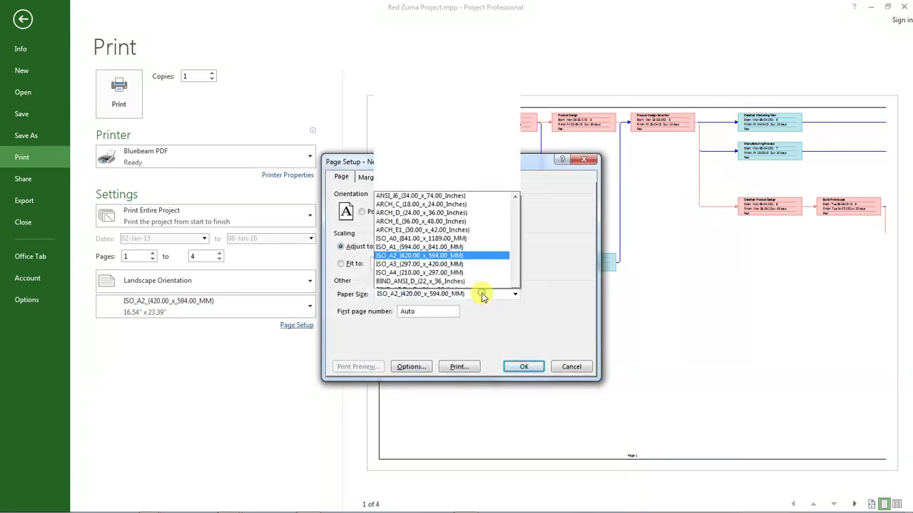
click(430, 103)
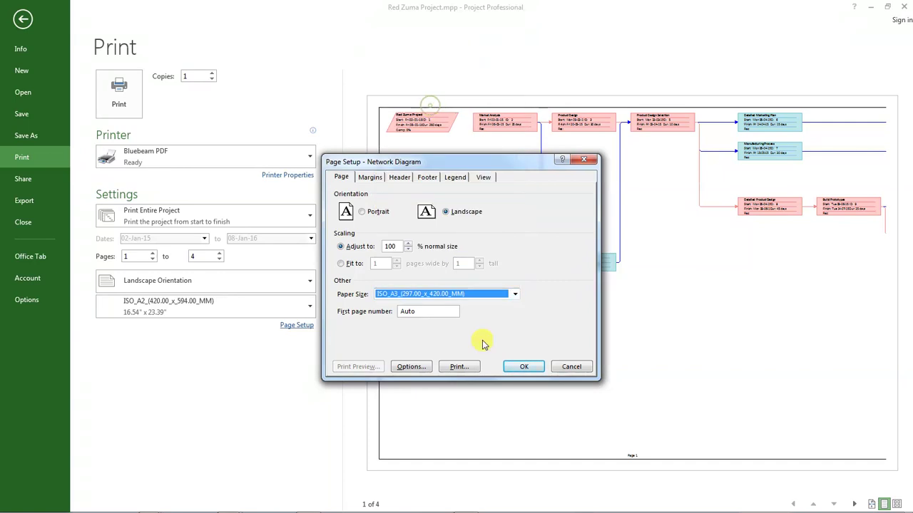
click(522, 367)
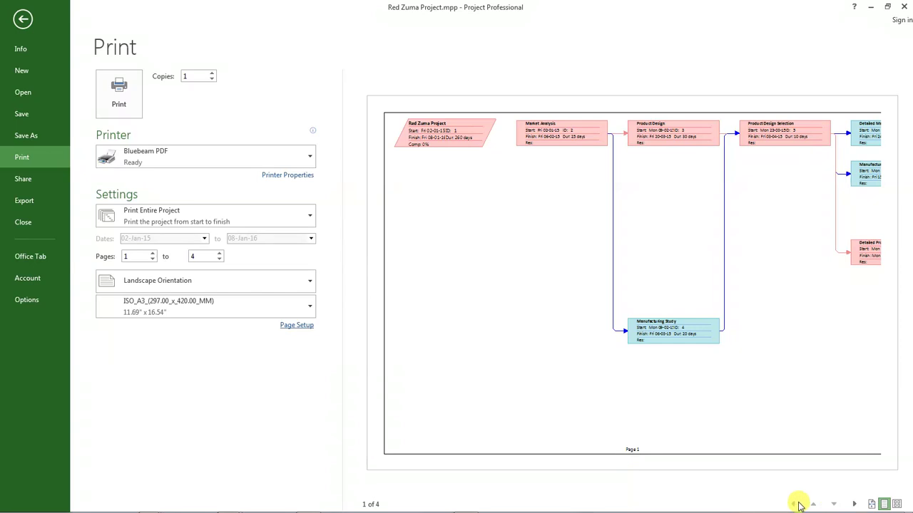
click(855, 505)
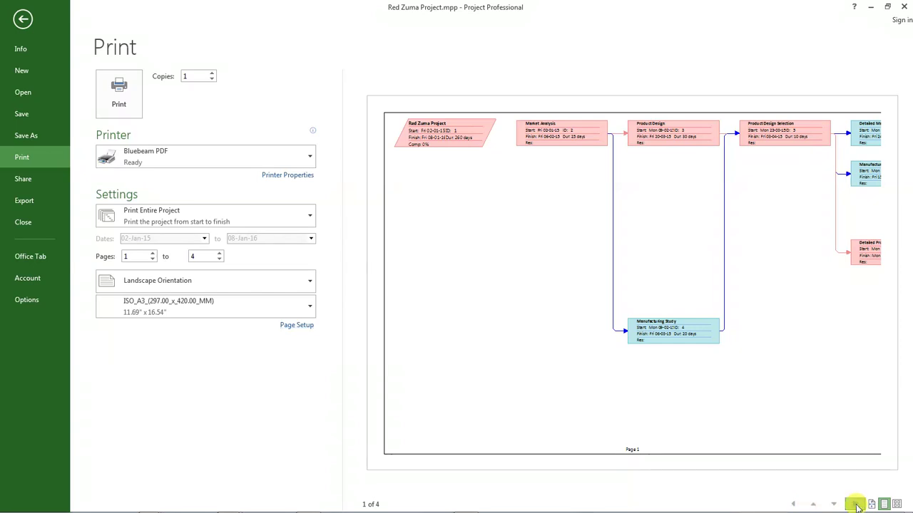
click(855, 505)
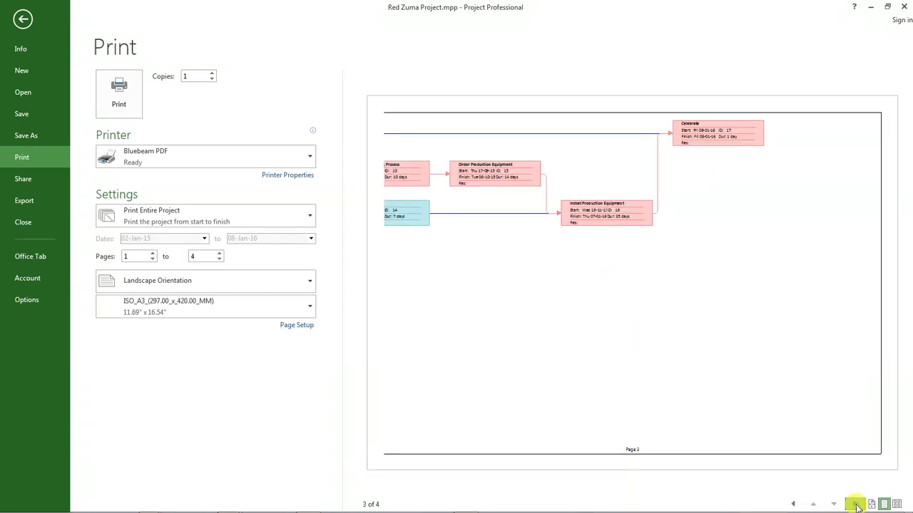
click(855, 505)
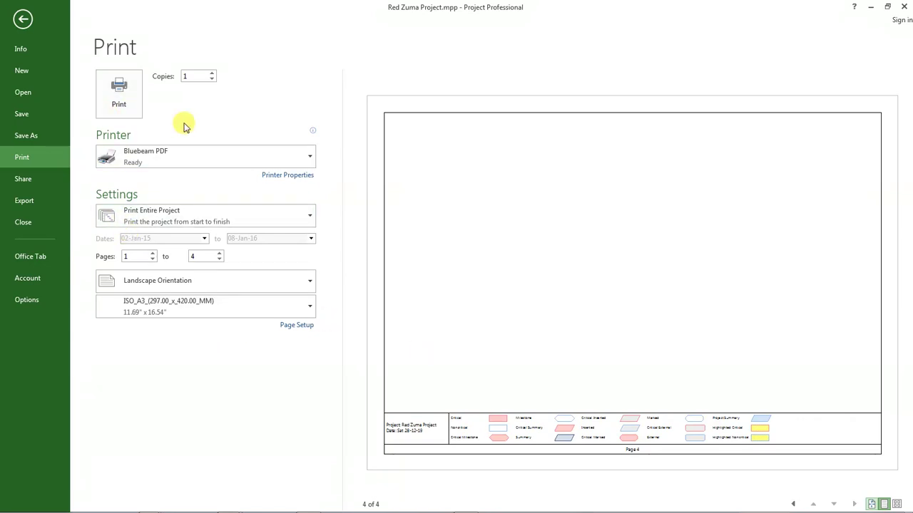
- Print the network diagram via Bluebeam PDF as 'Network Diagram - Red Zuma Project.pdf' in Tutorials
click(119, 98)
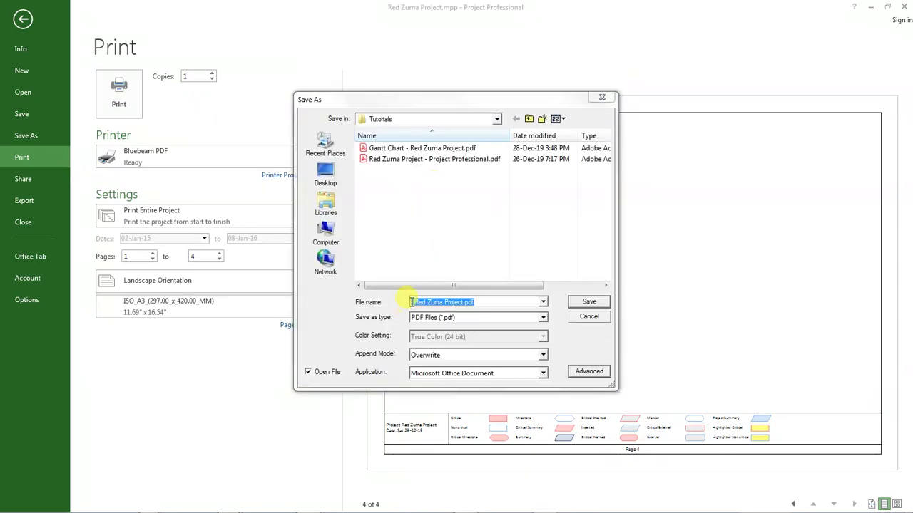
click(411, 302)
text(-)
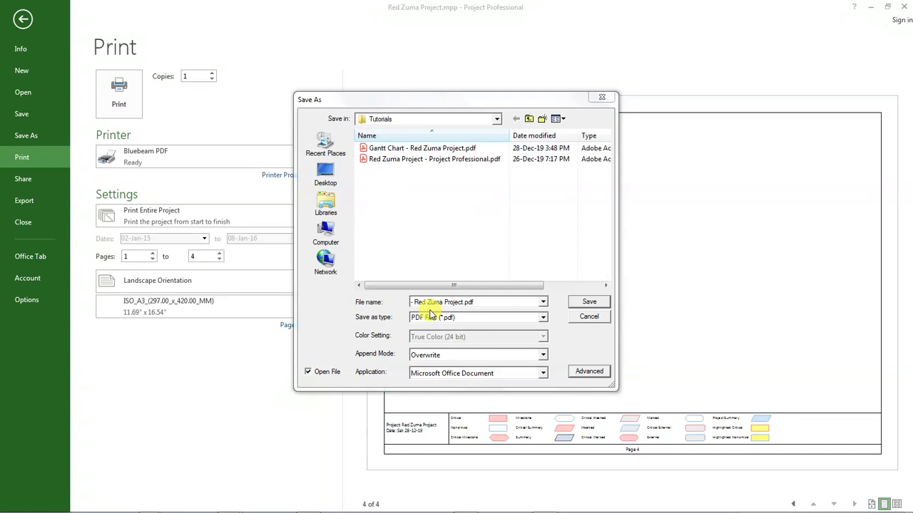
key(BackSpace)
key(BackSpace)
text(Net wo )
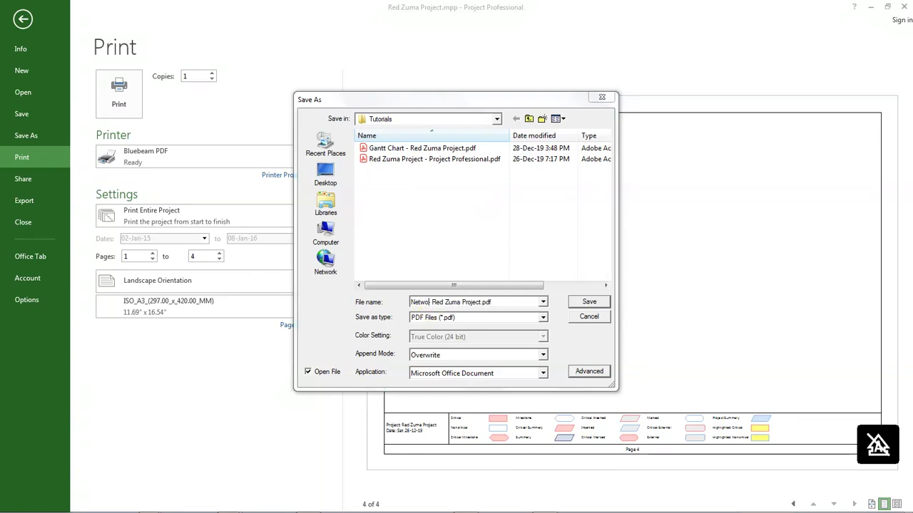
text(rk)
text( Diagram)
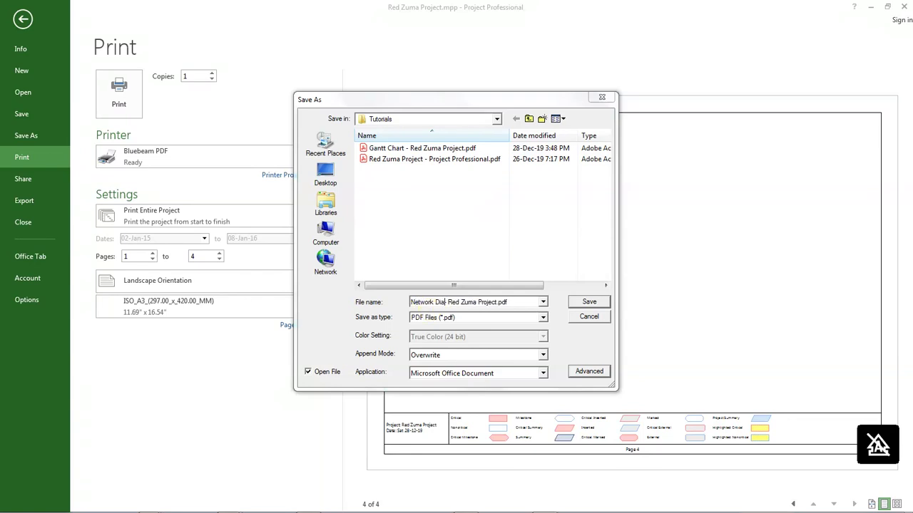
text( -)
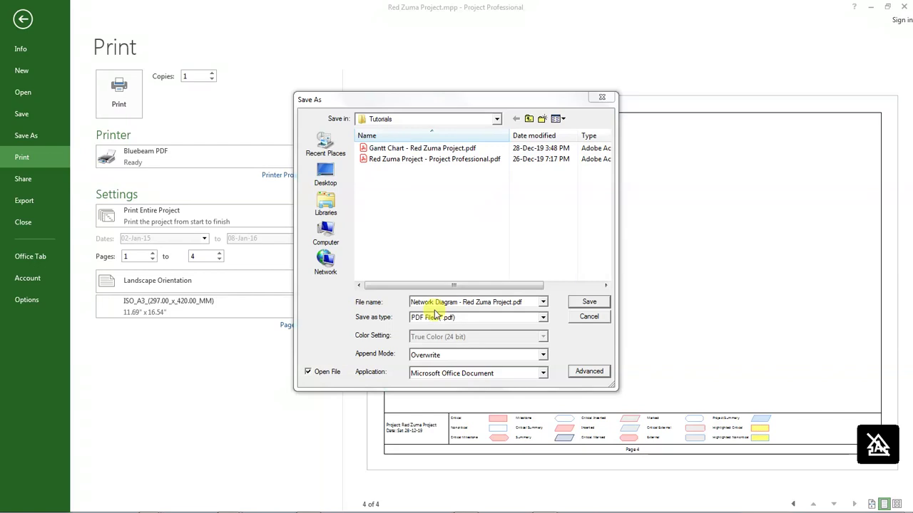
click(401, 119)
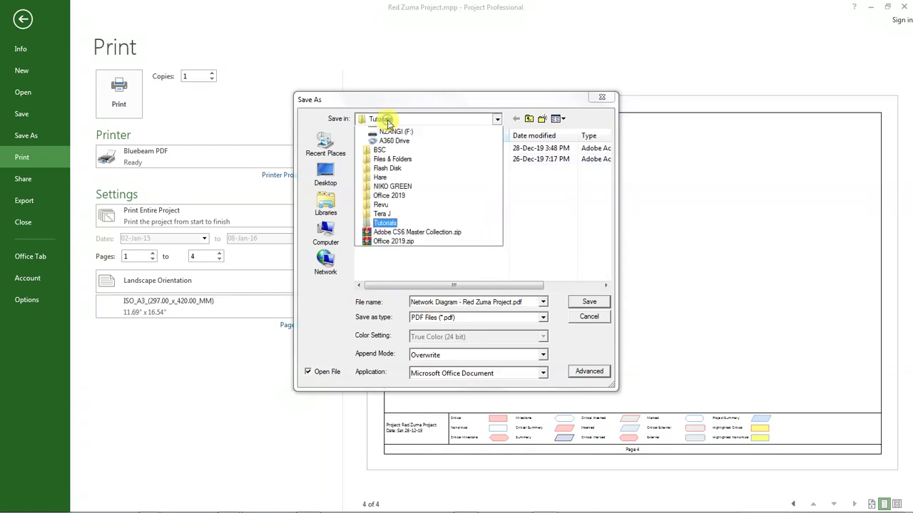
click(550, 241)
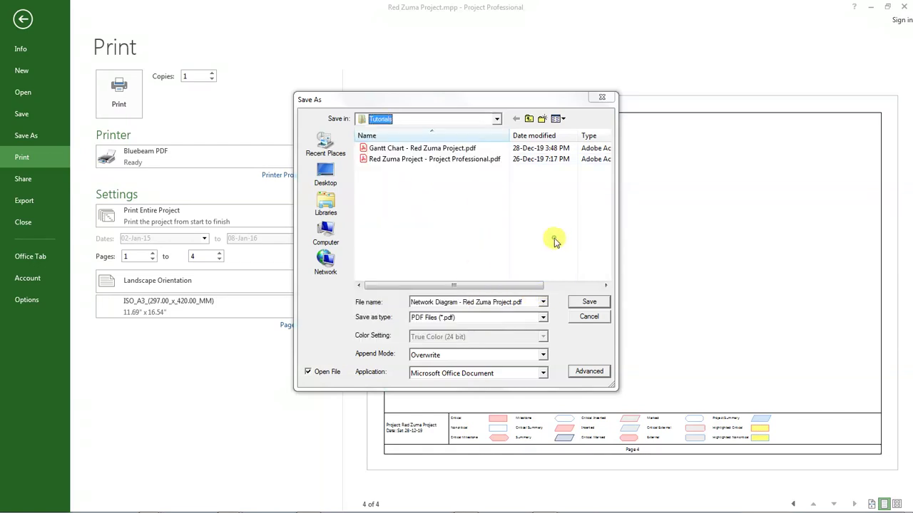
click(589, 302)
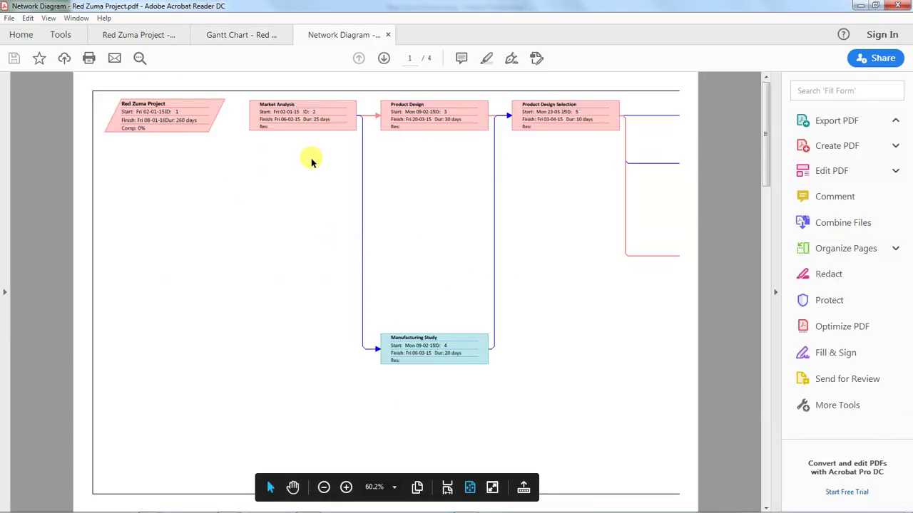
- Hide Acrobat's tools pane, fit the PDF to page width and scroll it, then return to Project
click(775, 292)
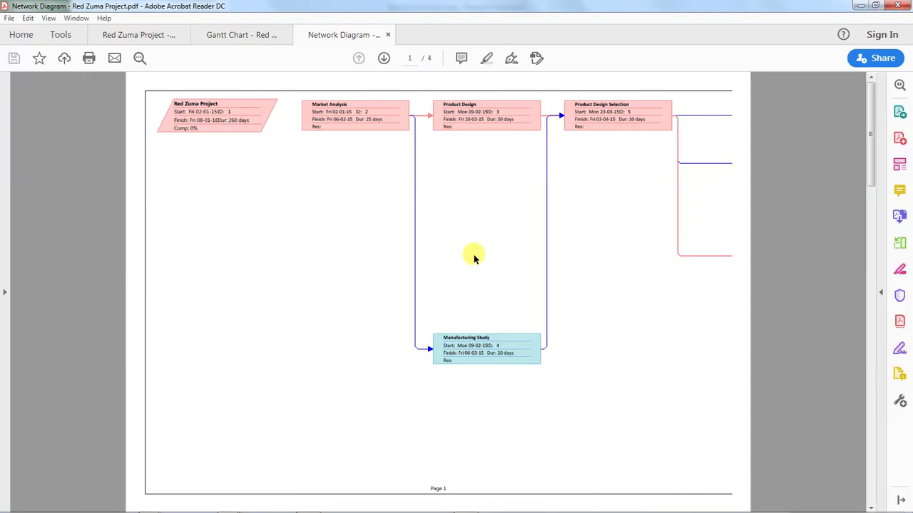
key(ctrl+2)
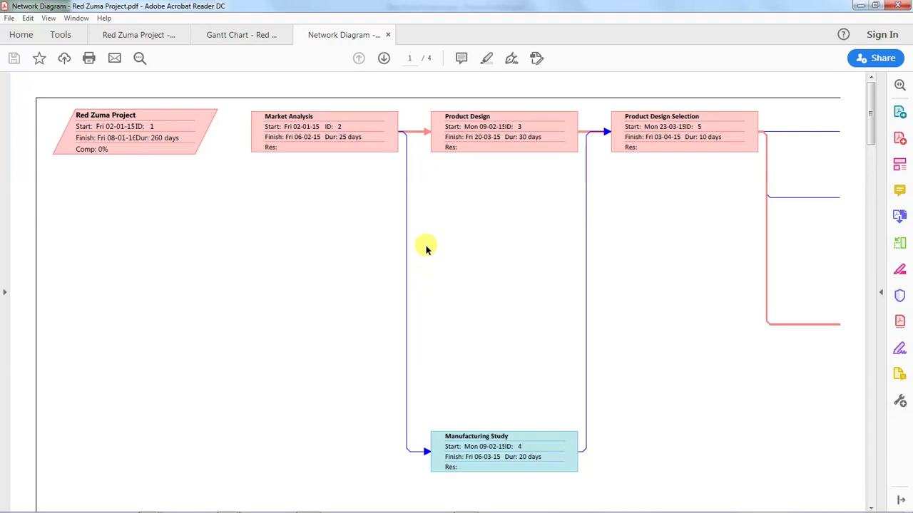
scroll(426, 248, down, 3)
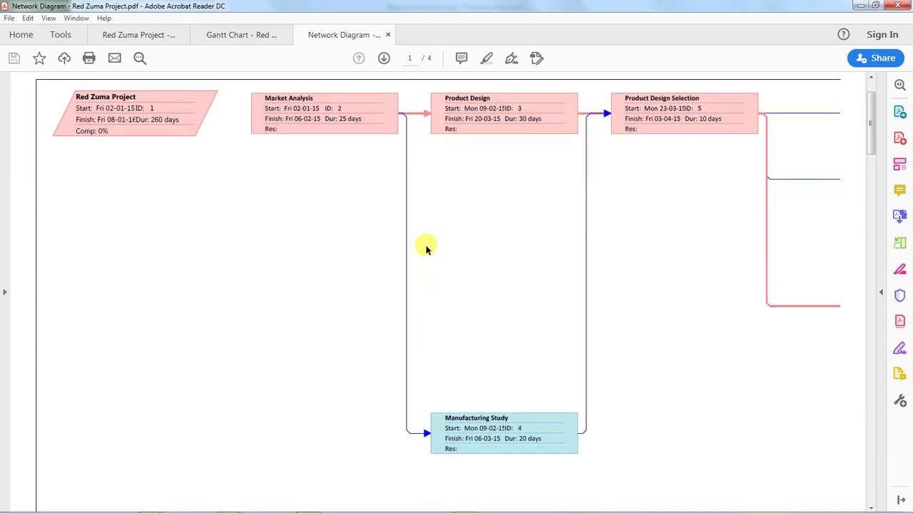
scroll(428, 256, up, 1)
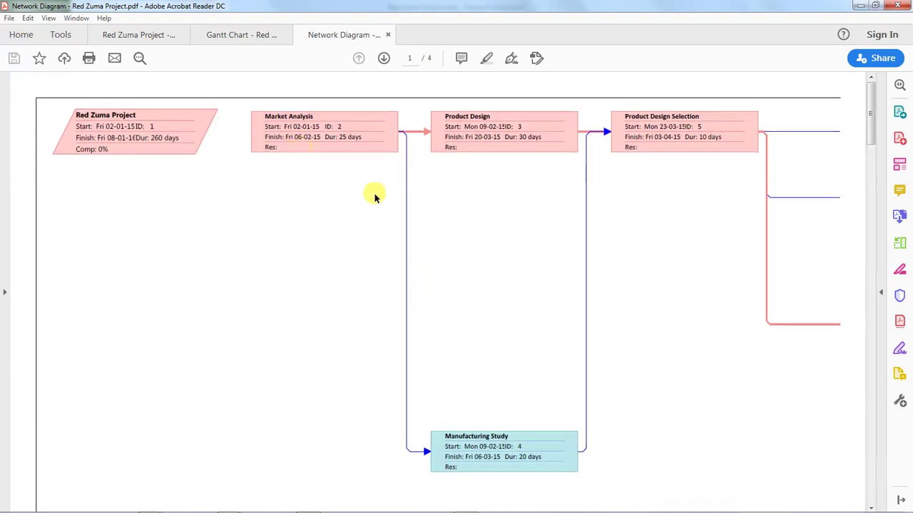
scroll(478, 249, down, 3)
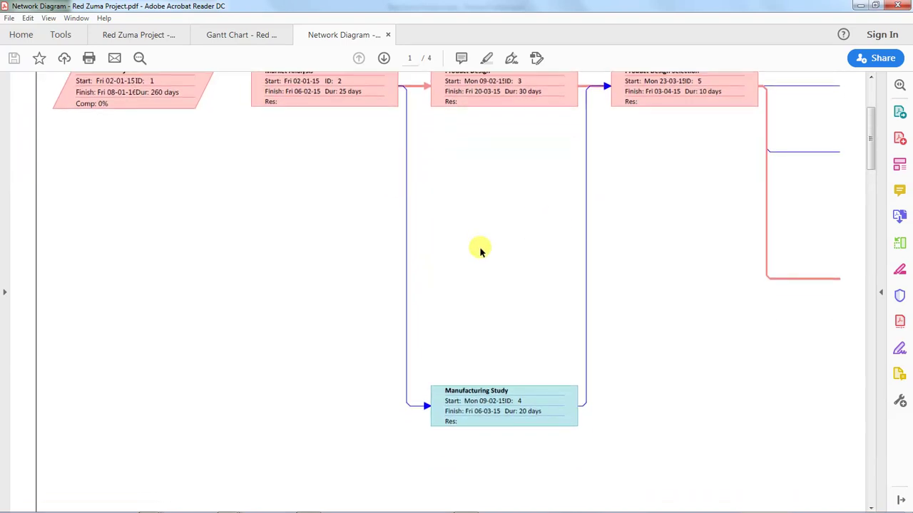
scroll(480, 251, up, 3)
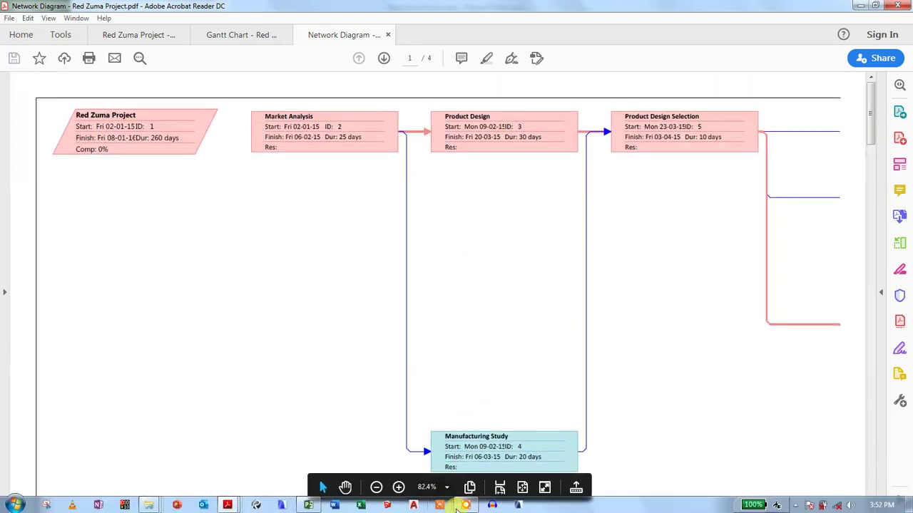
click(308, 505)
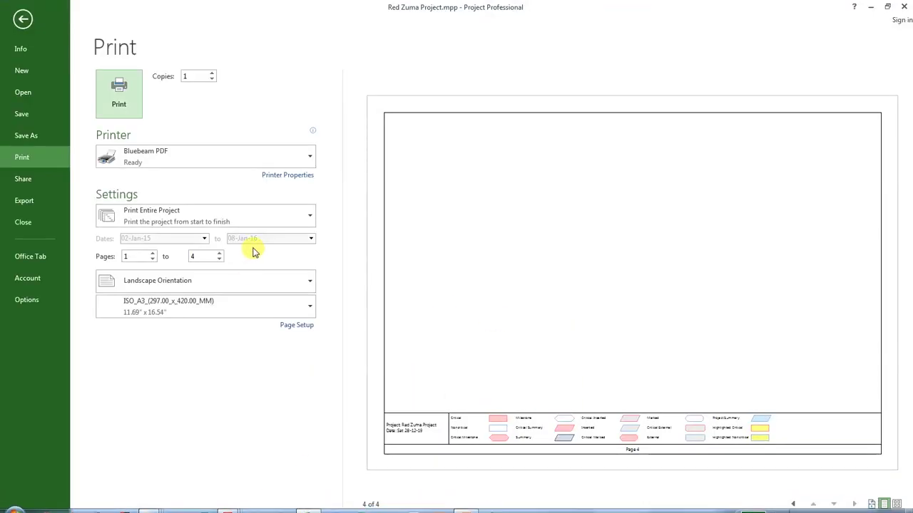
- Exit the Backstage print screen and switch to the Gantt Chart view
click(24, 21)
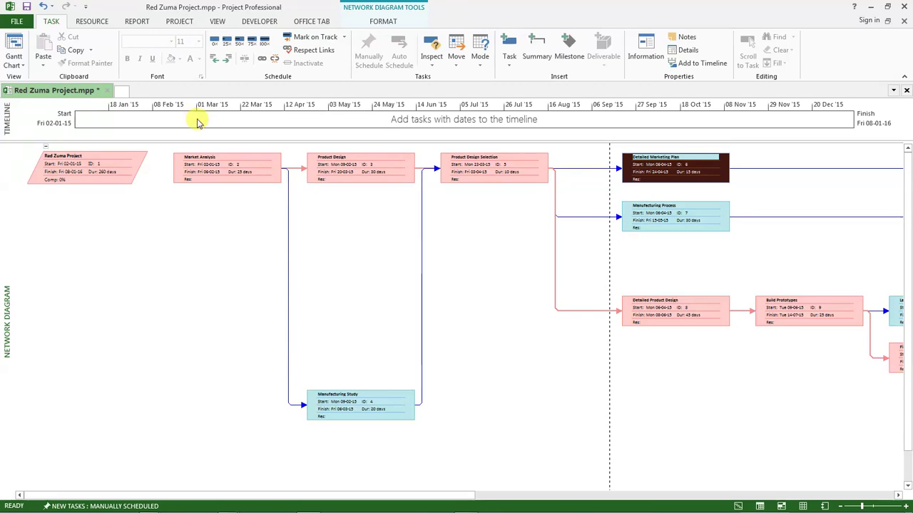
click(13, 53)
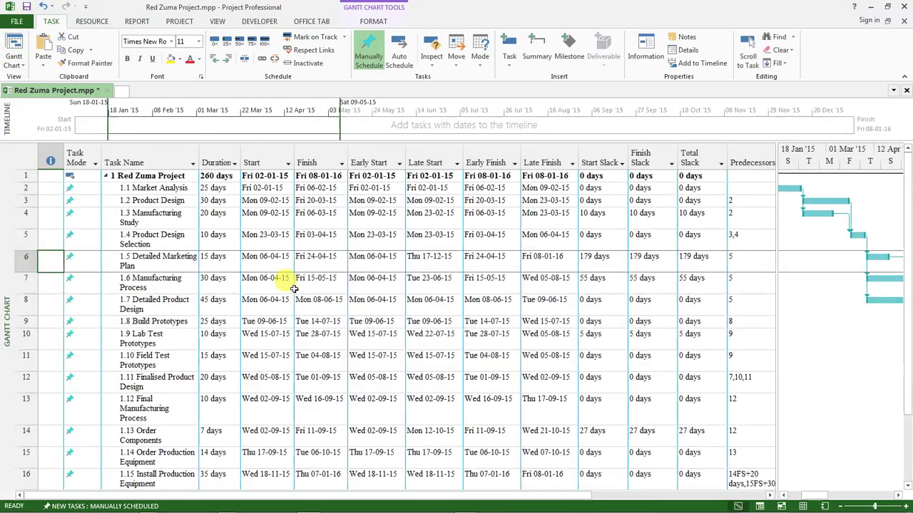